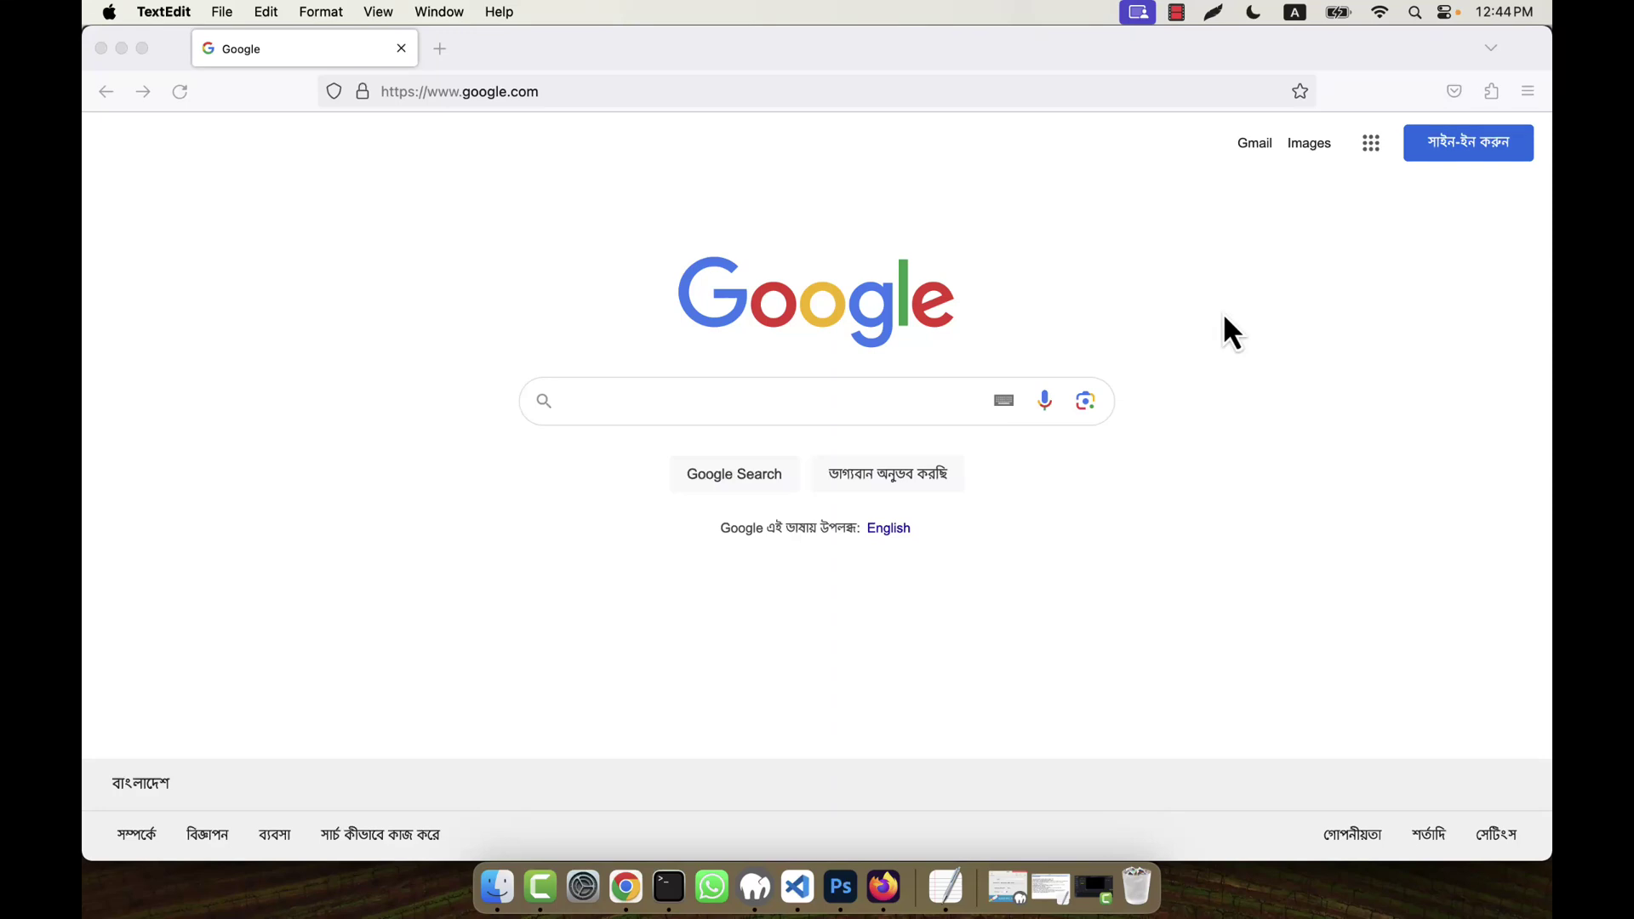
- Search Google for 'mollie' and open the Mollie website
click(622, 400)
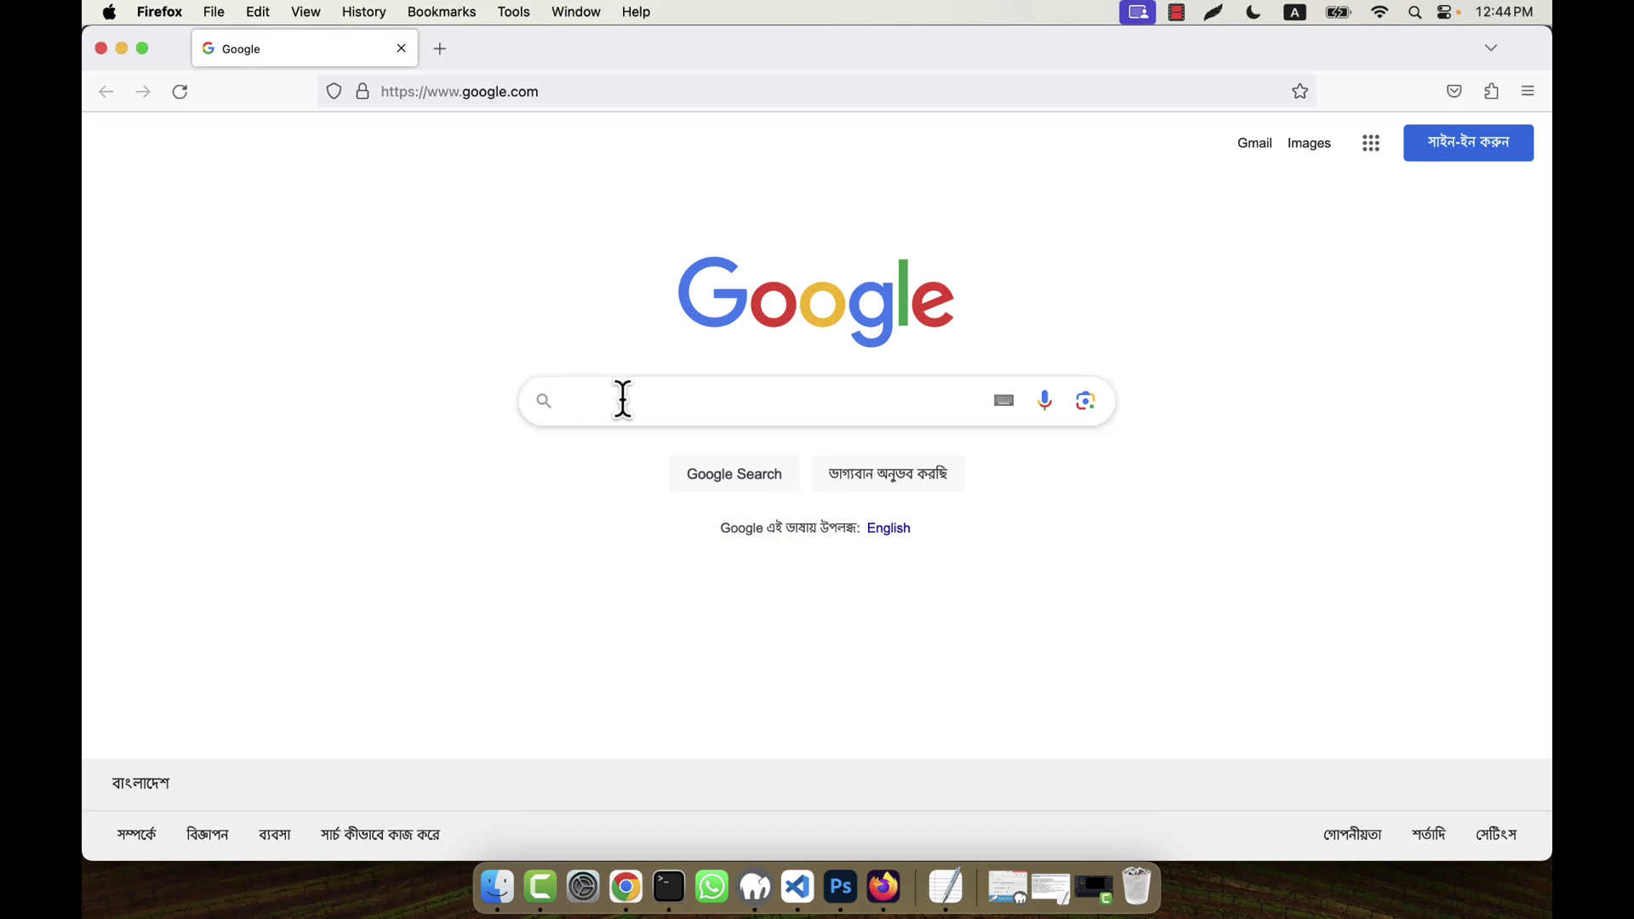
text(mollie)
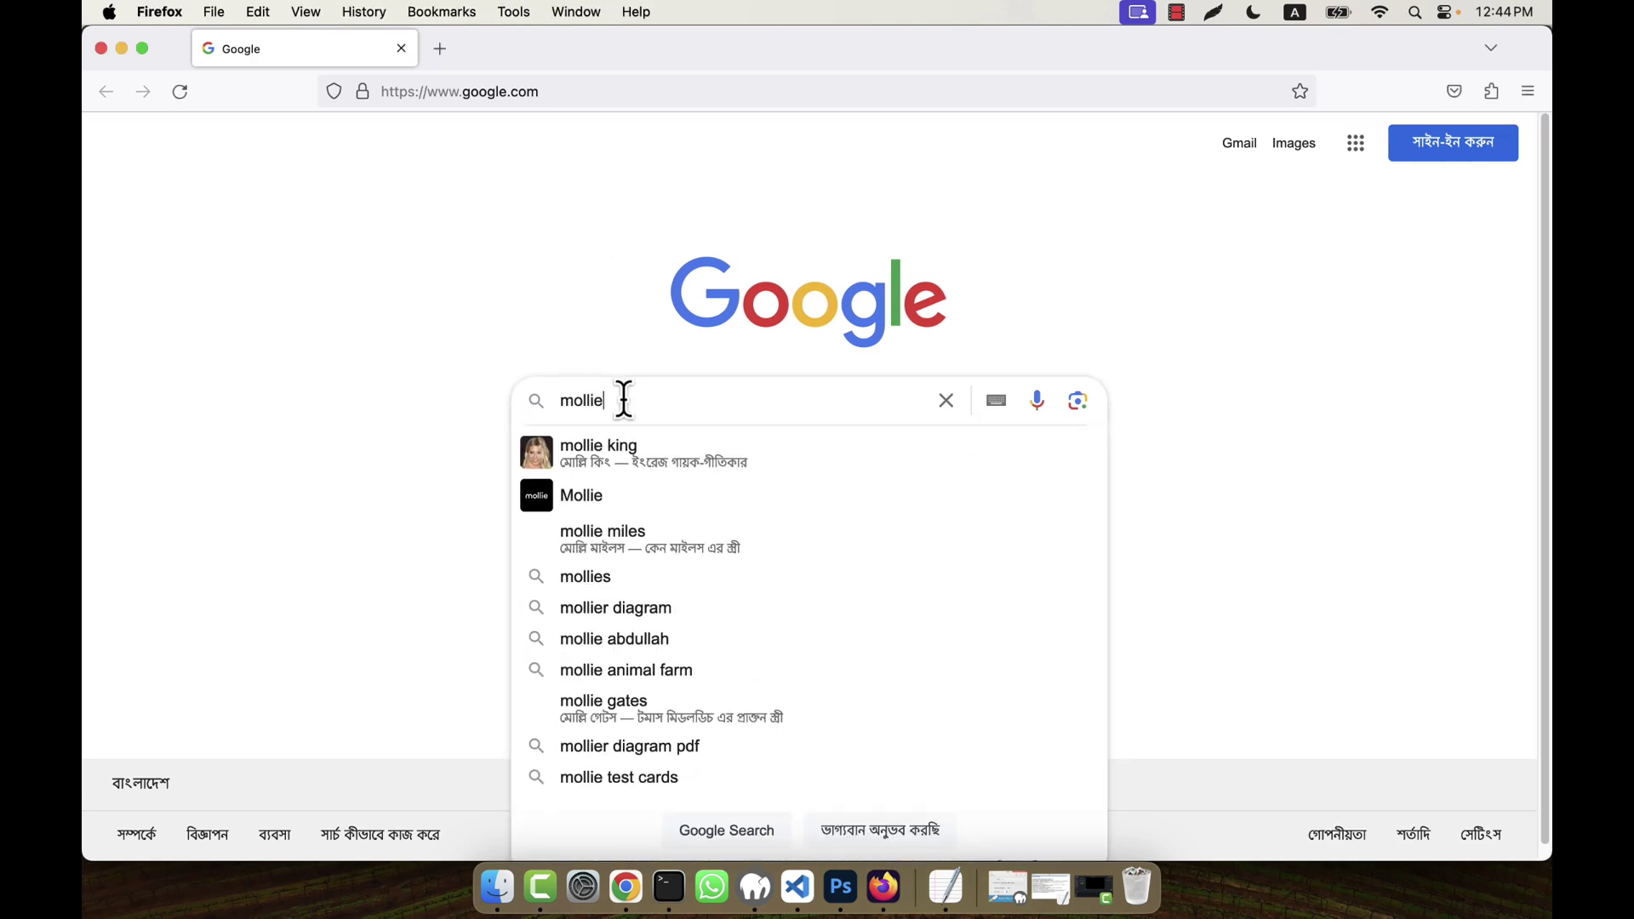
key(Return)
click(375, 435)
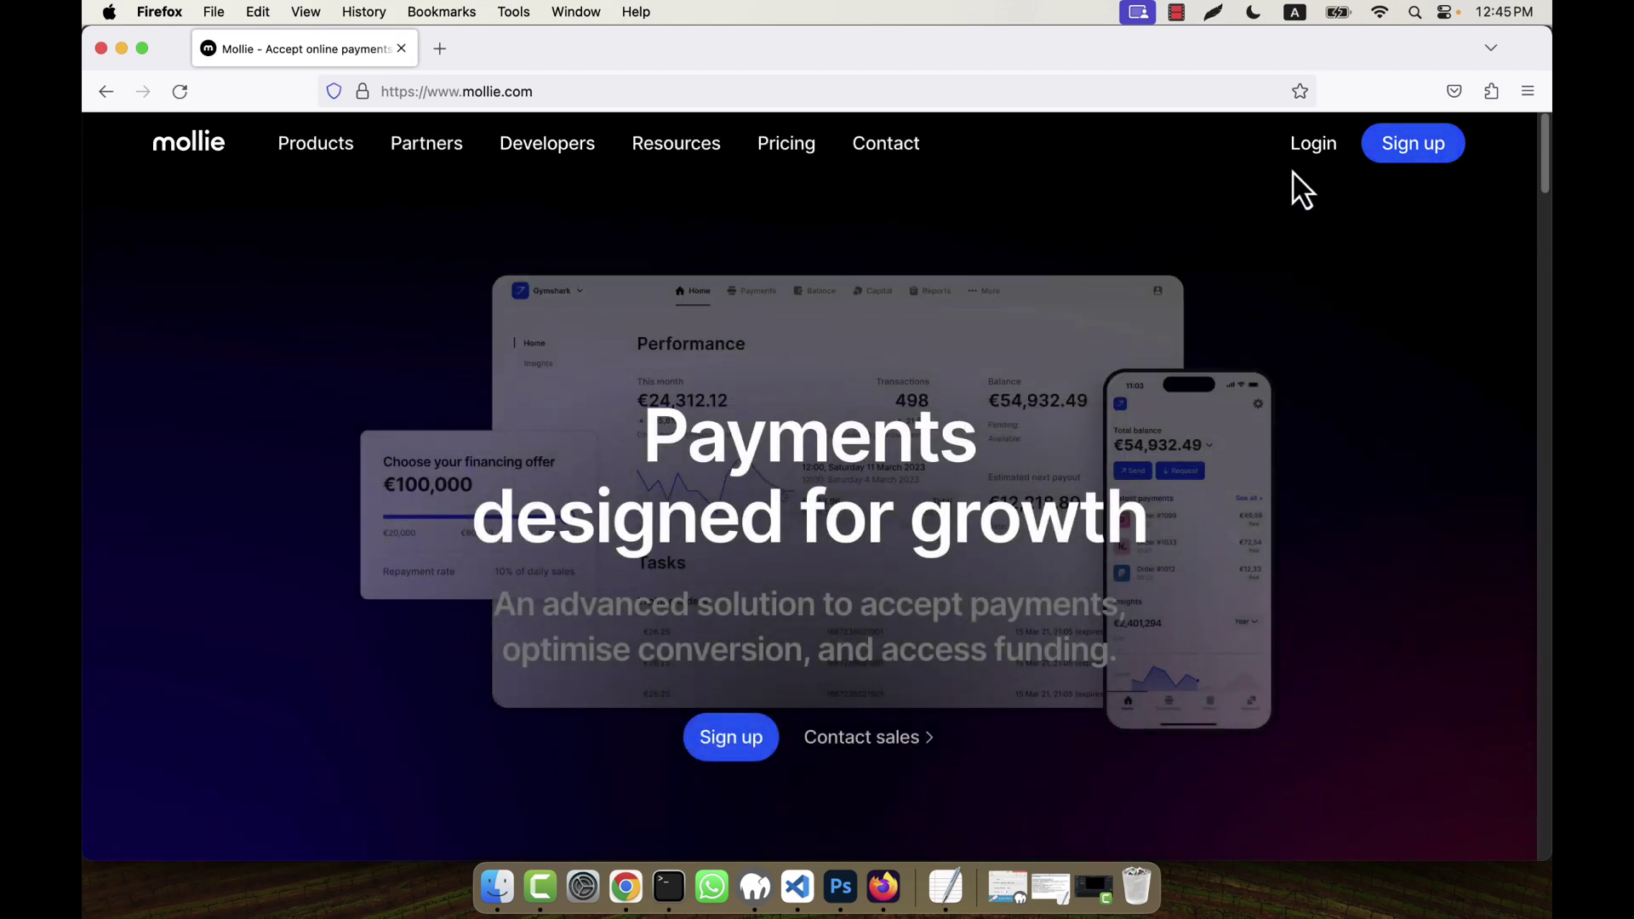
- Open Mollie's business signup form and focus its email field
click(1412, 167)
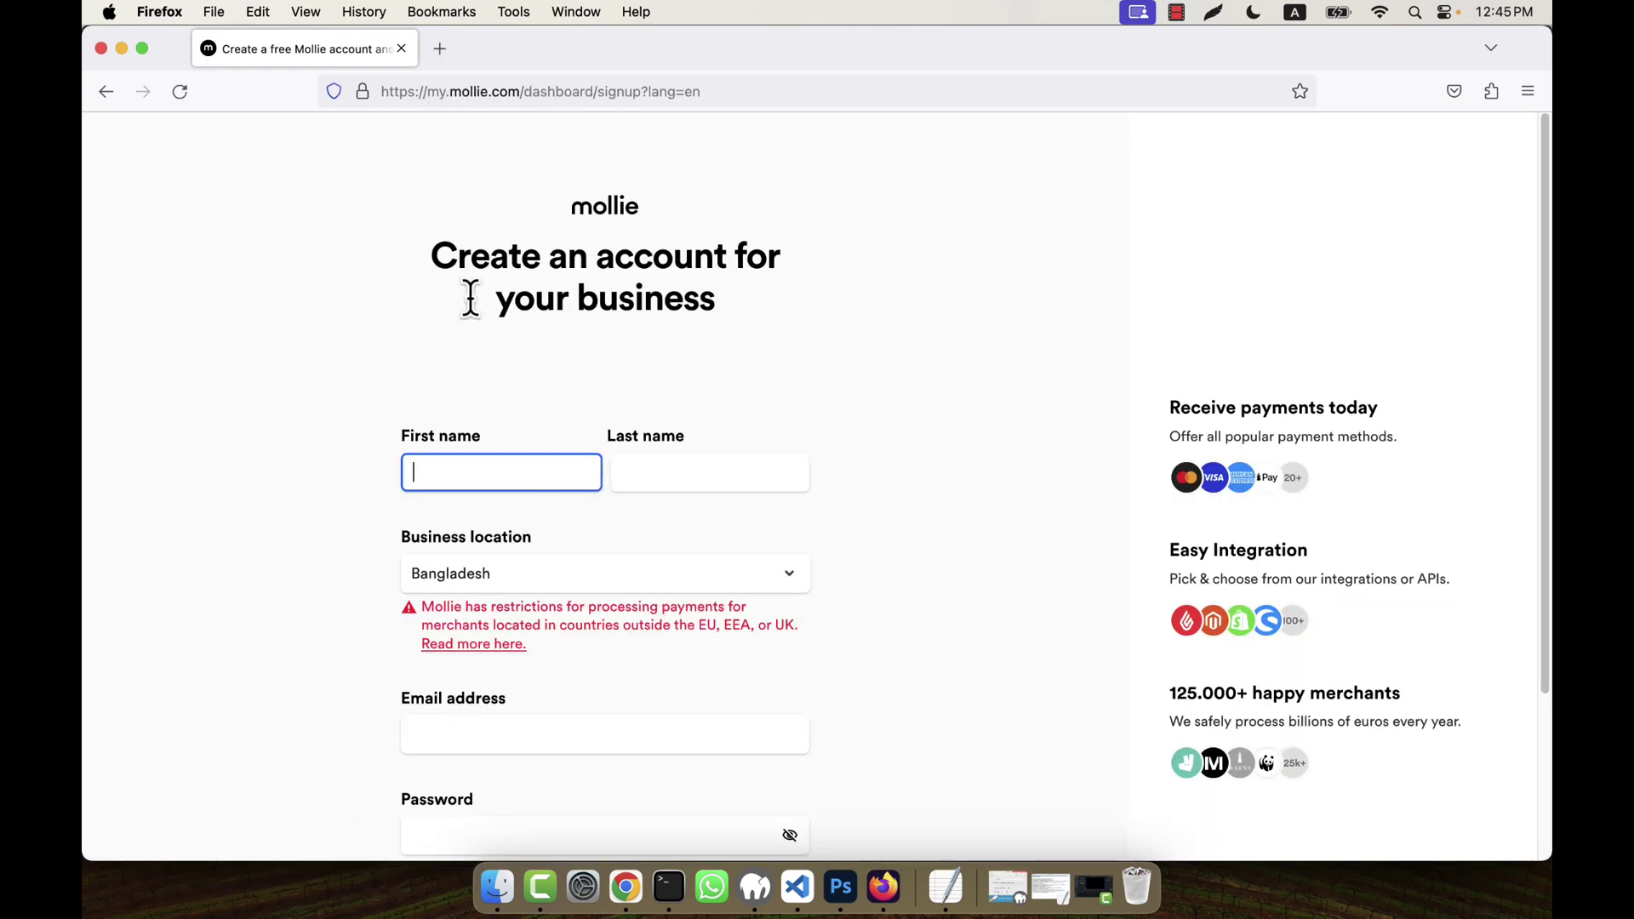
click(431, 738)
click(208, 620)
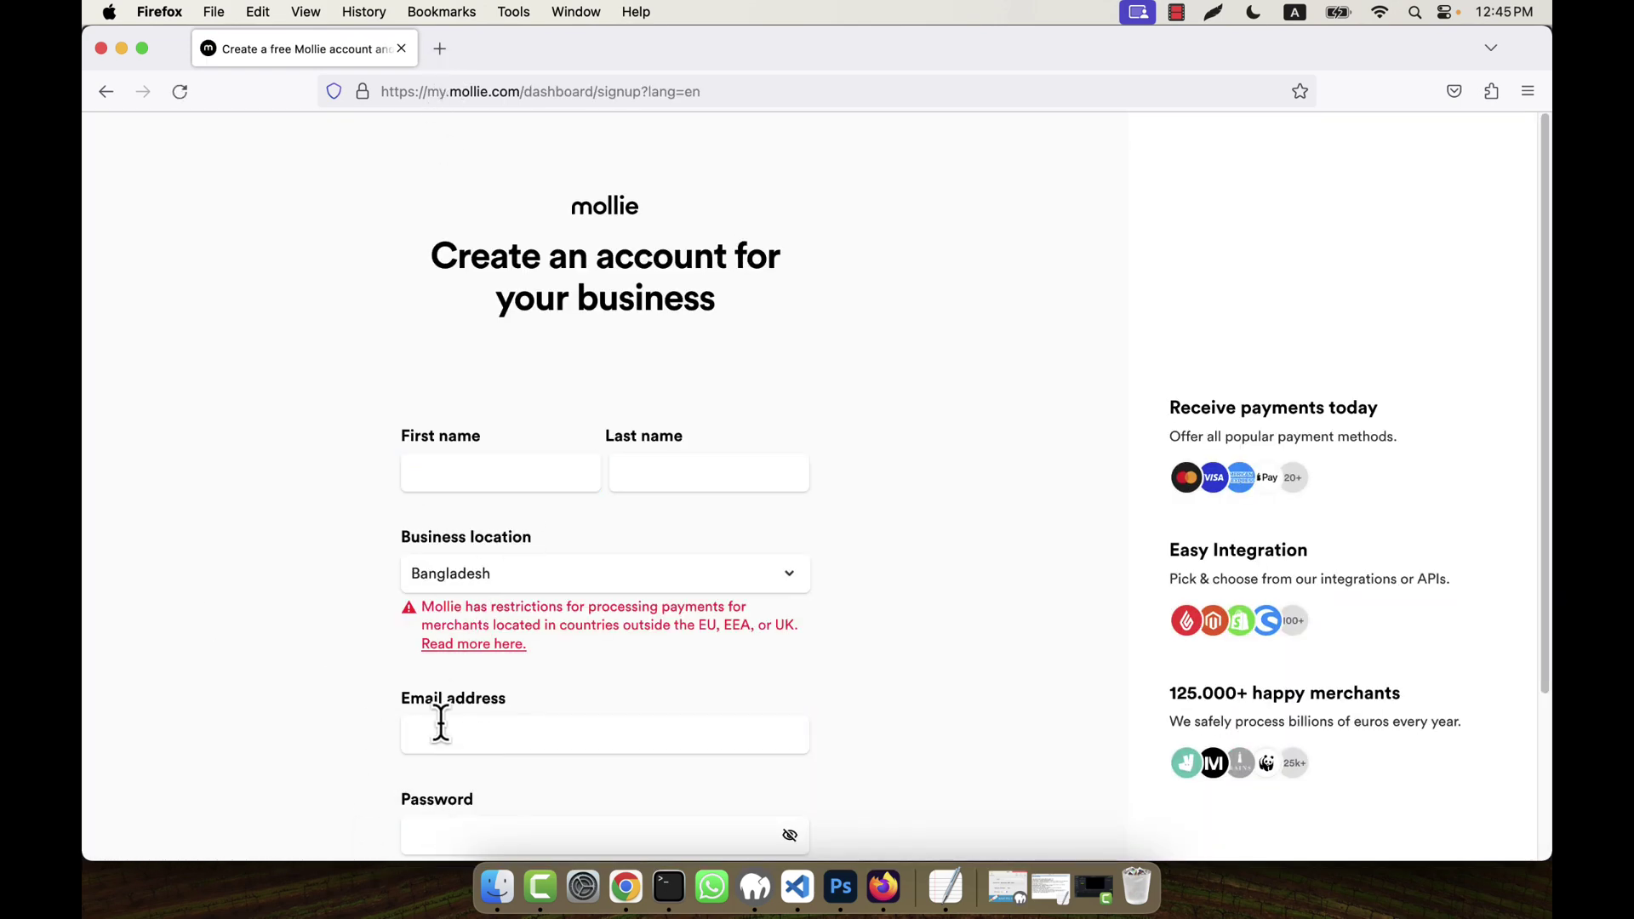
- In a new tab, search for 'temp email' and open temp-mail.org
click(441, 56)
text(test)
key(BackSpace)
key(BackSpace)
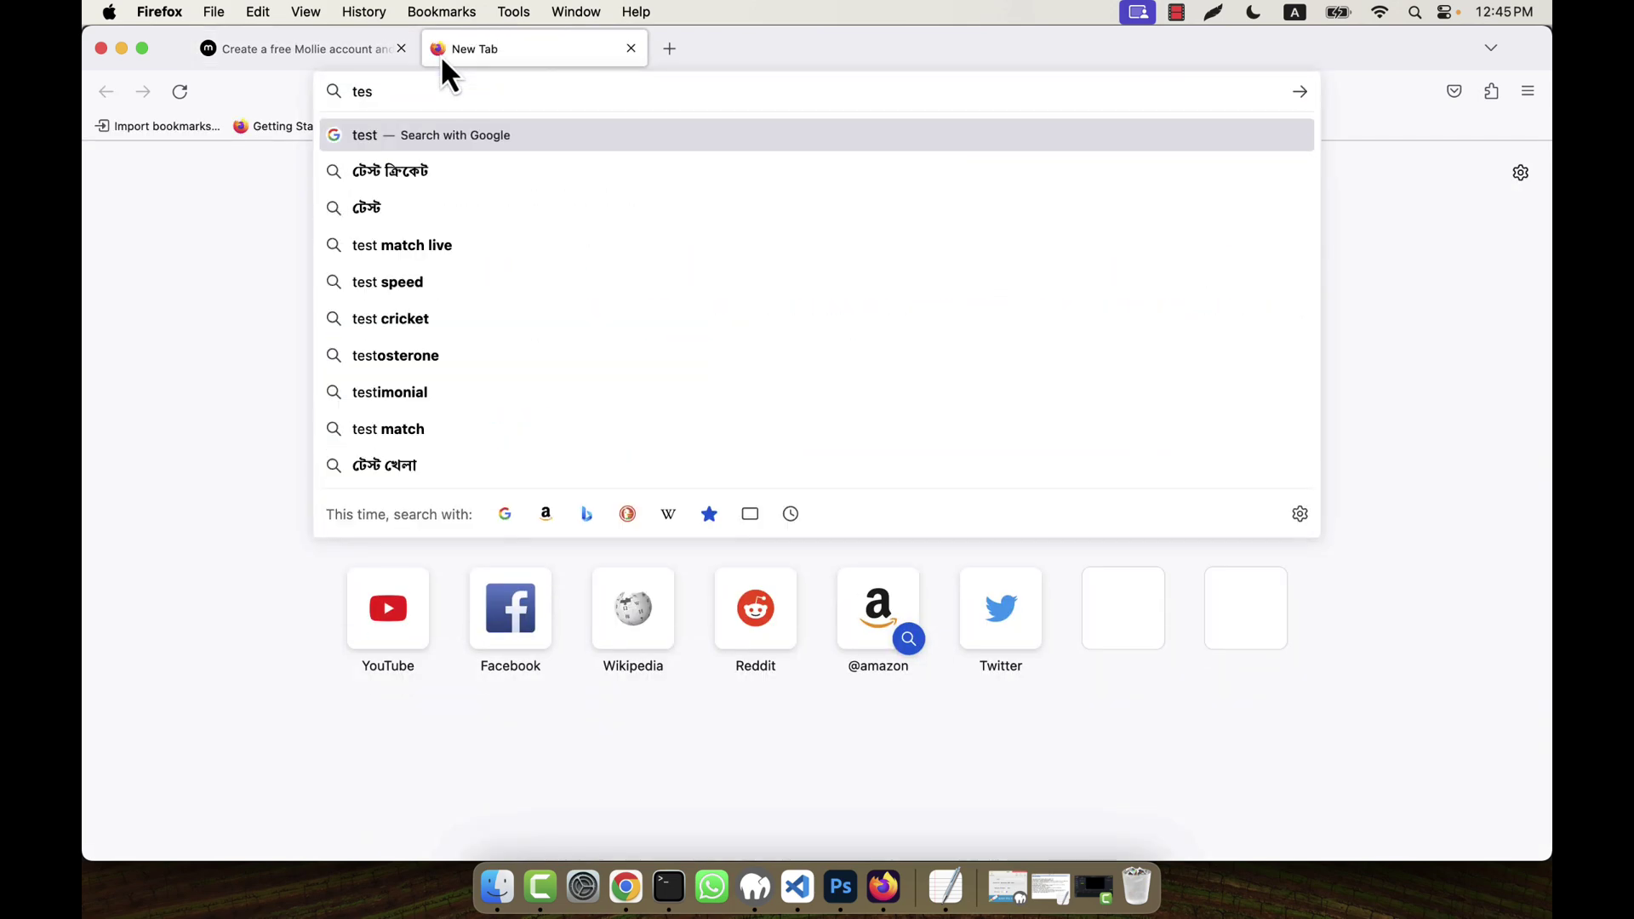
text(mp email)
key(Return)
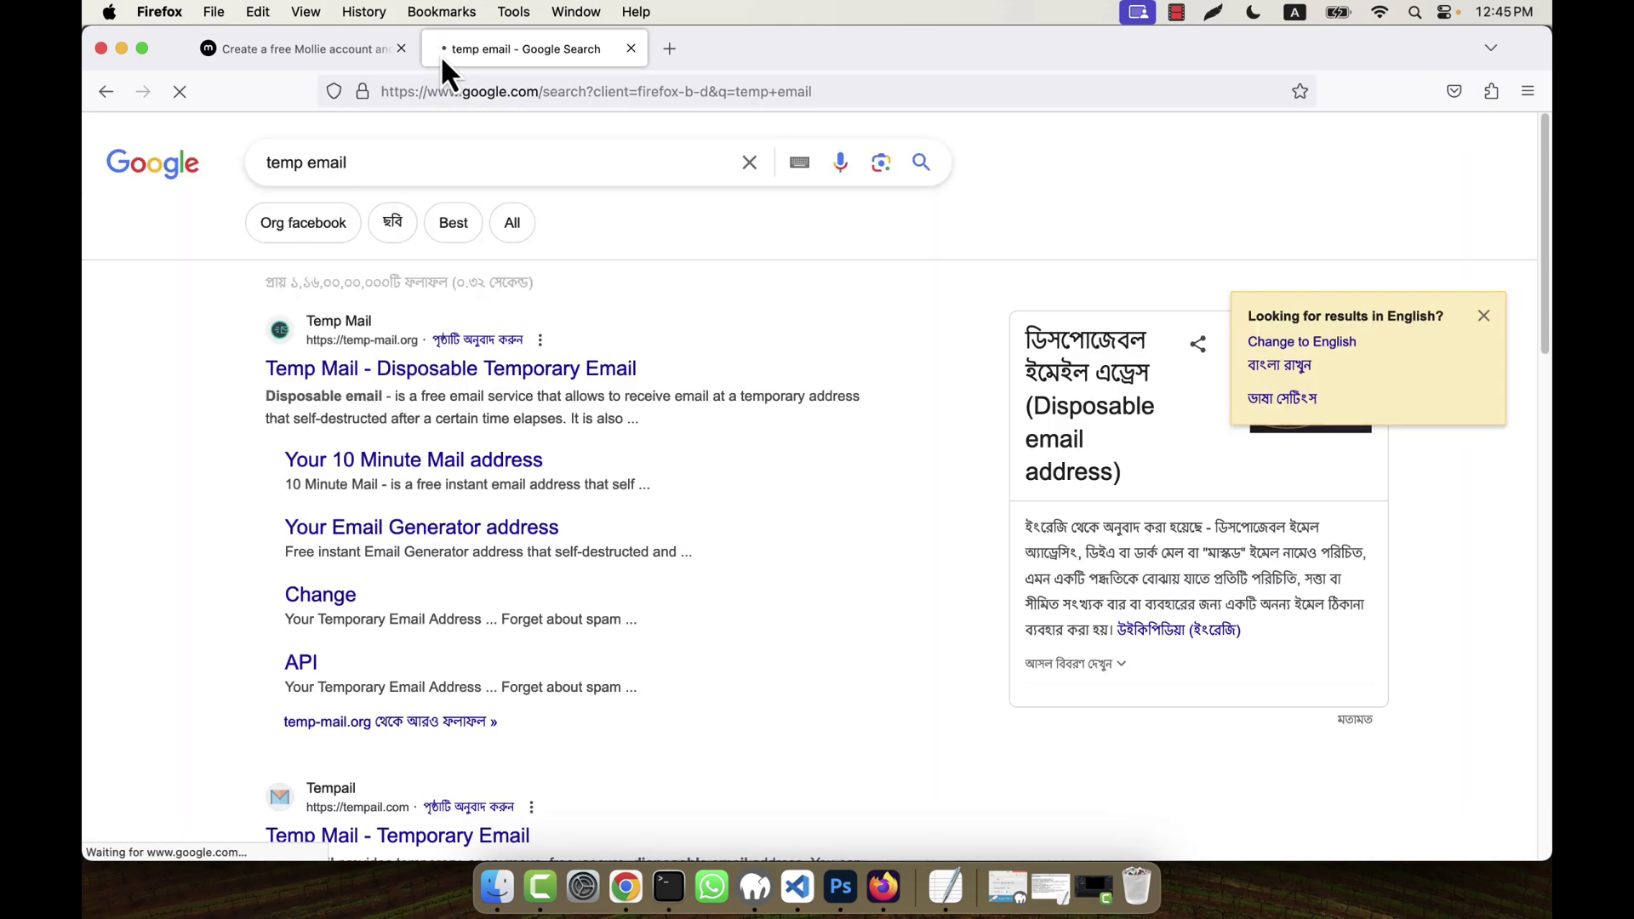
click(371, 371)
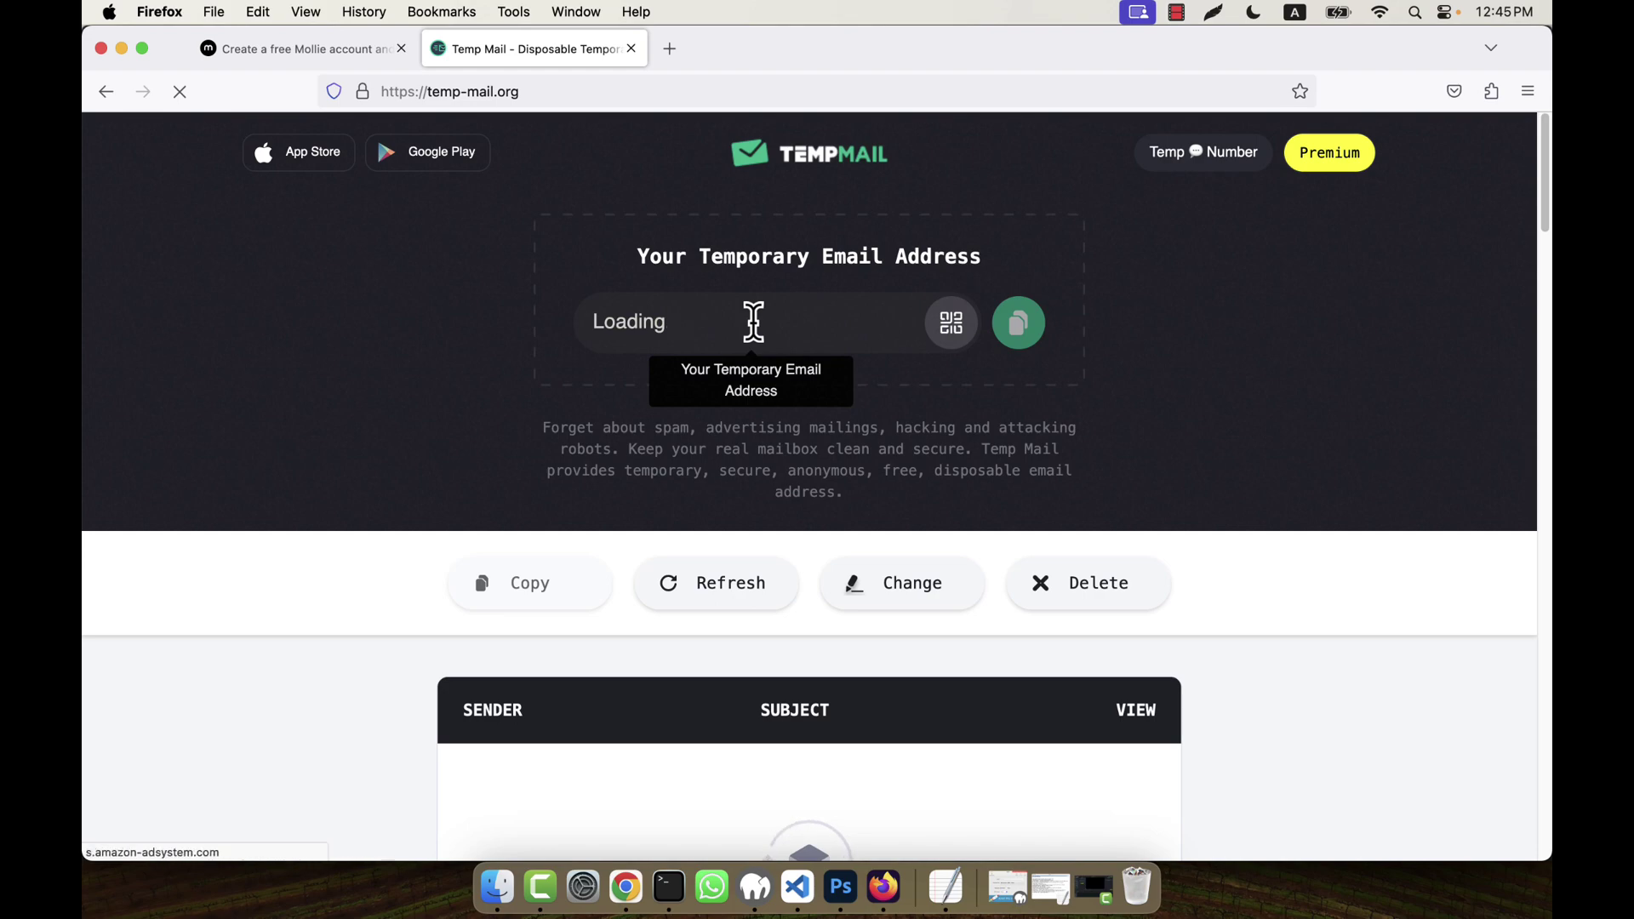
- Copy the generated temporary email address and return to the Mollie tab
scroll(1162, 532, down, 5)
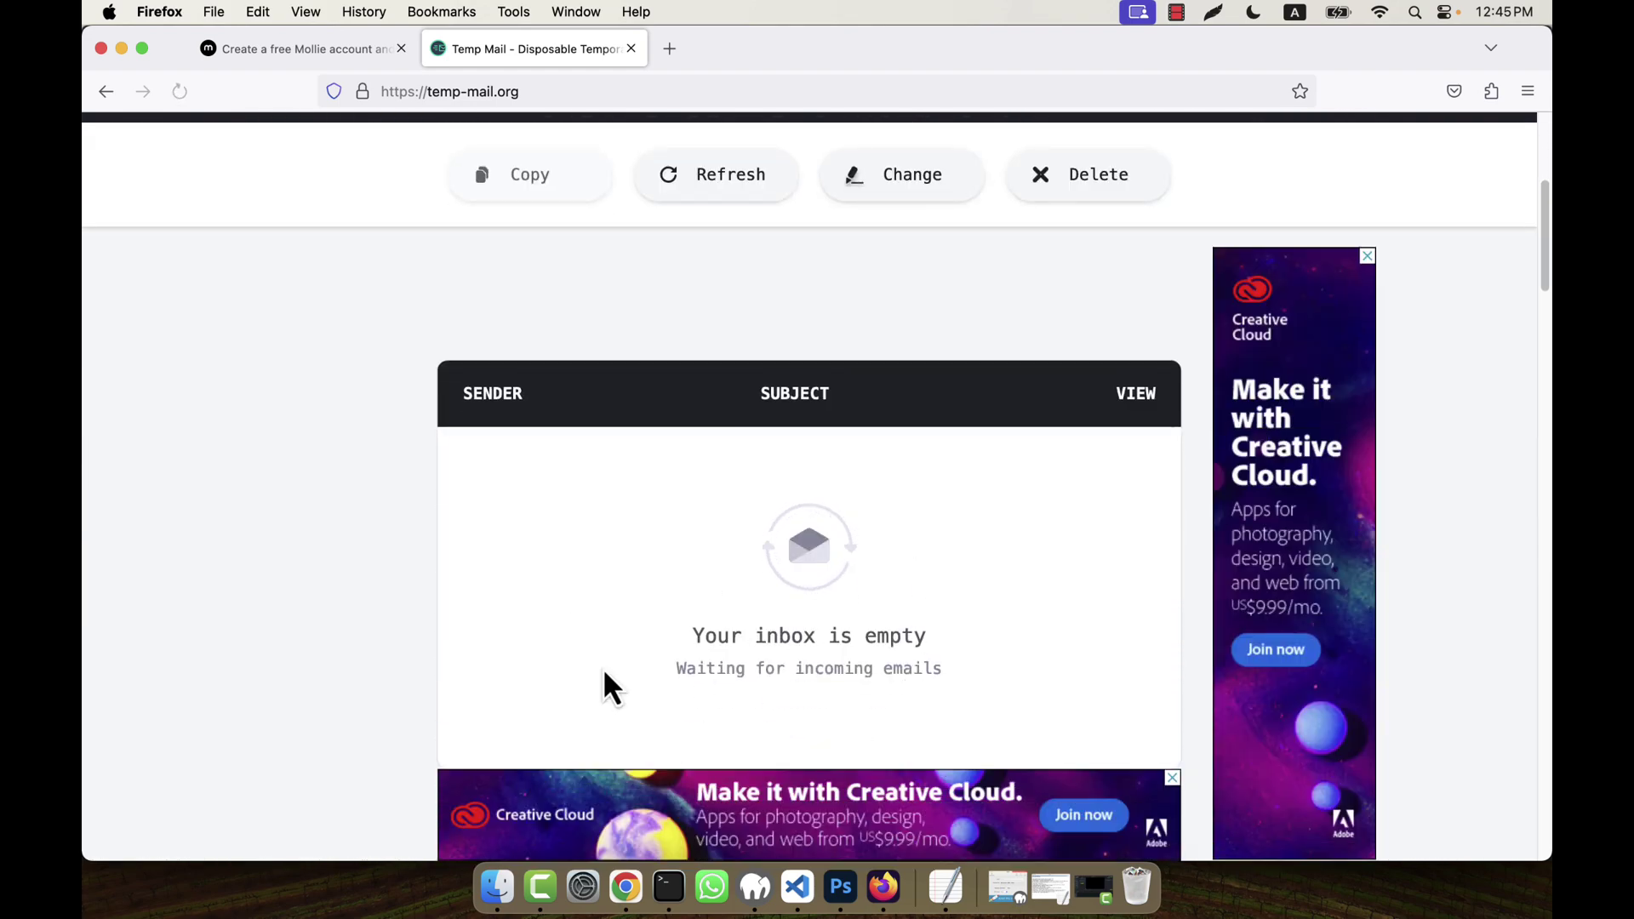
scroll(691, 457, up, 5)
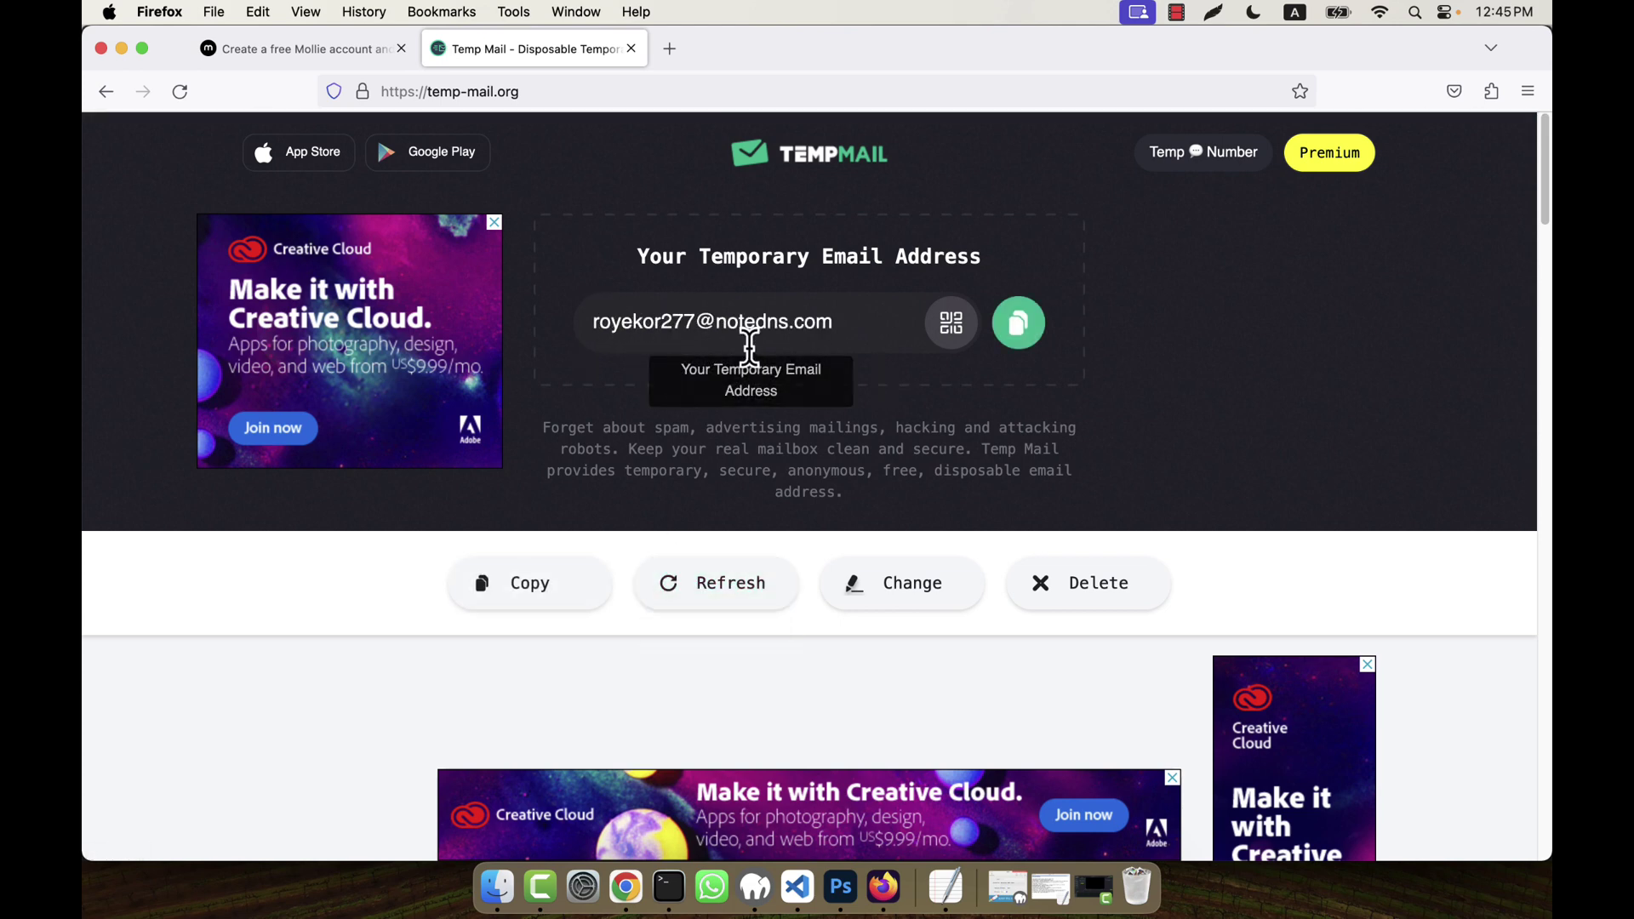
click(1029, 339)
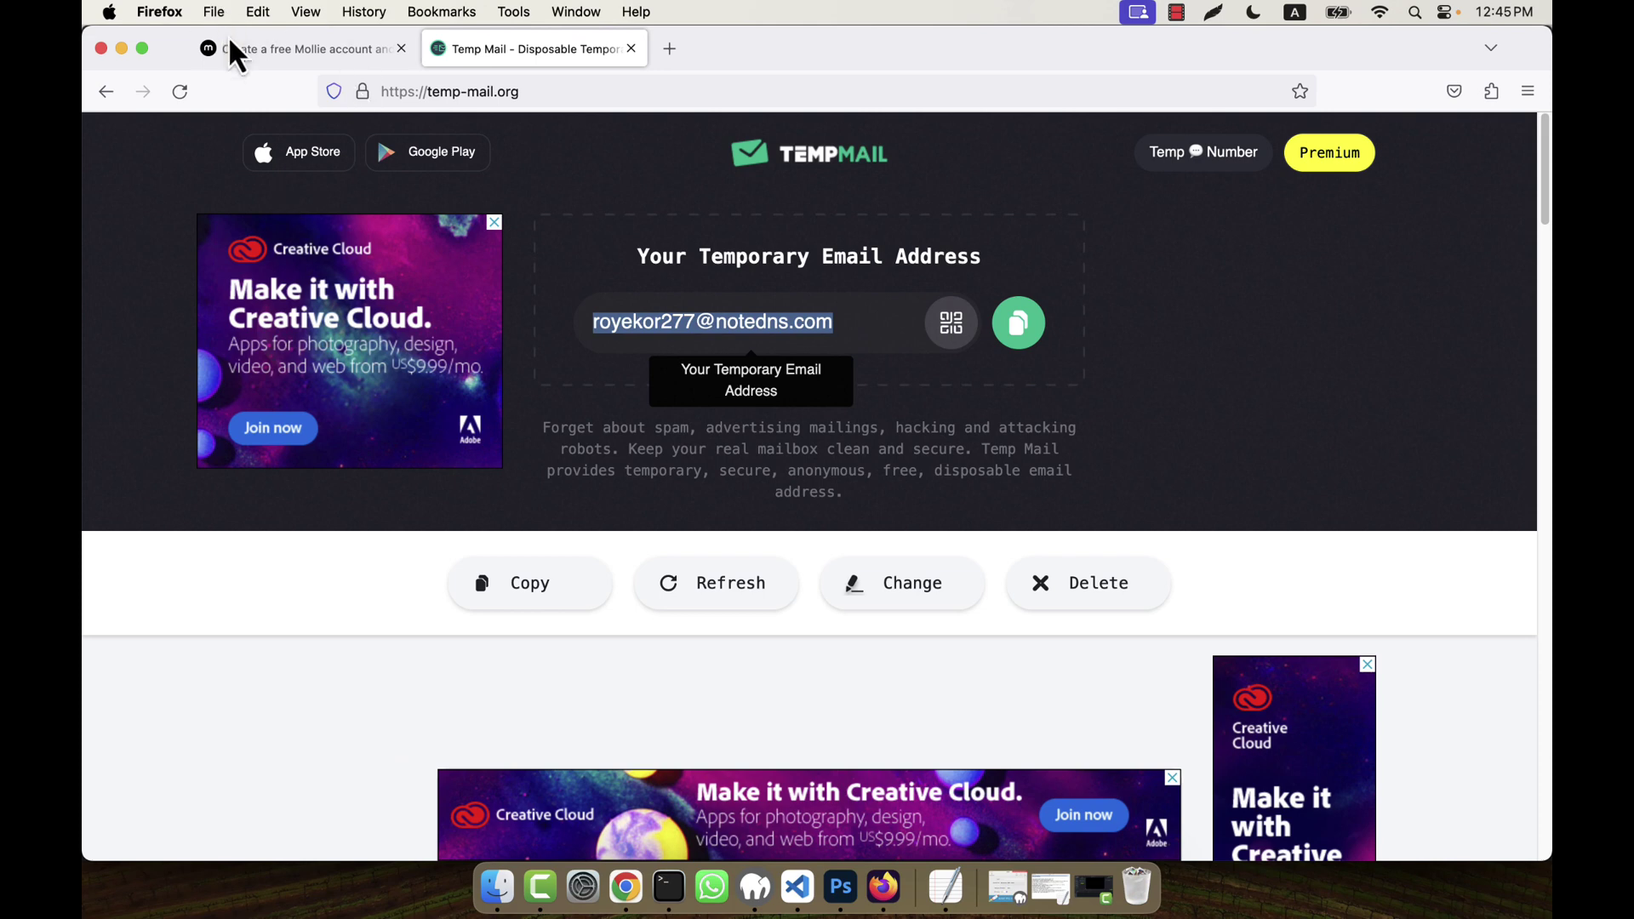
click(238, 57)
- Paste the temporary email into the signup form and enter the user's first name
click(469, 742)
key(super+v)
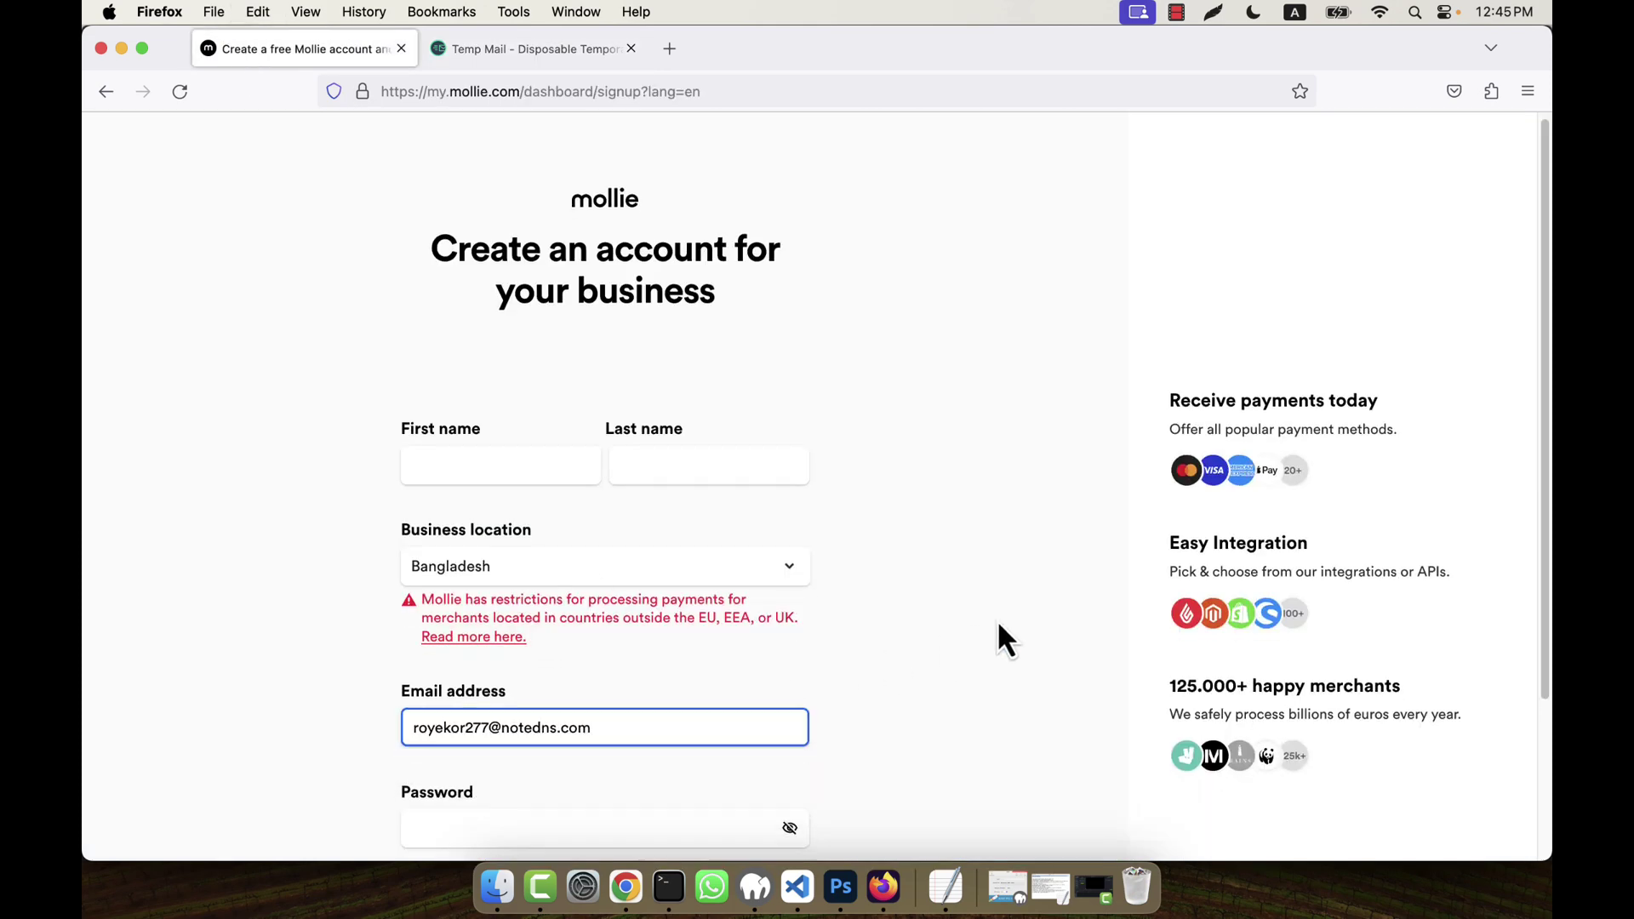
scroll(997, 620, down, 1)
click(516, 440)
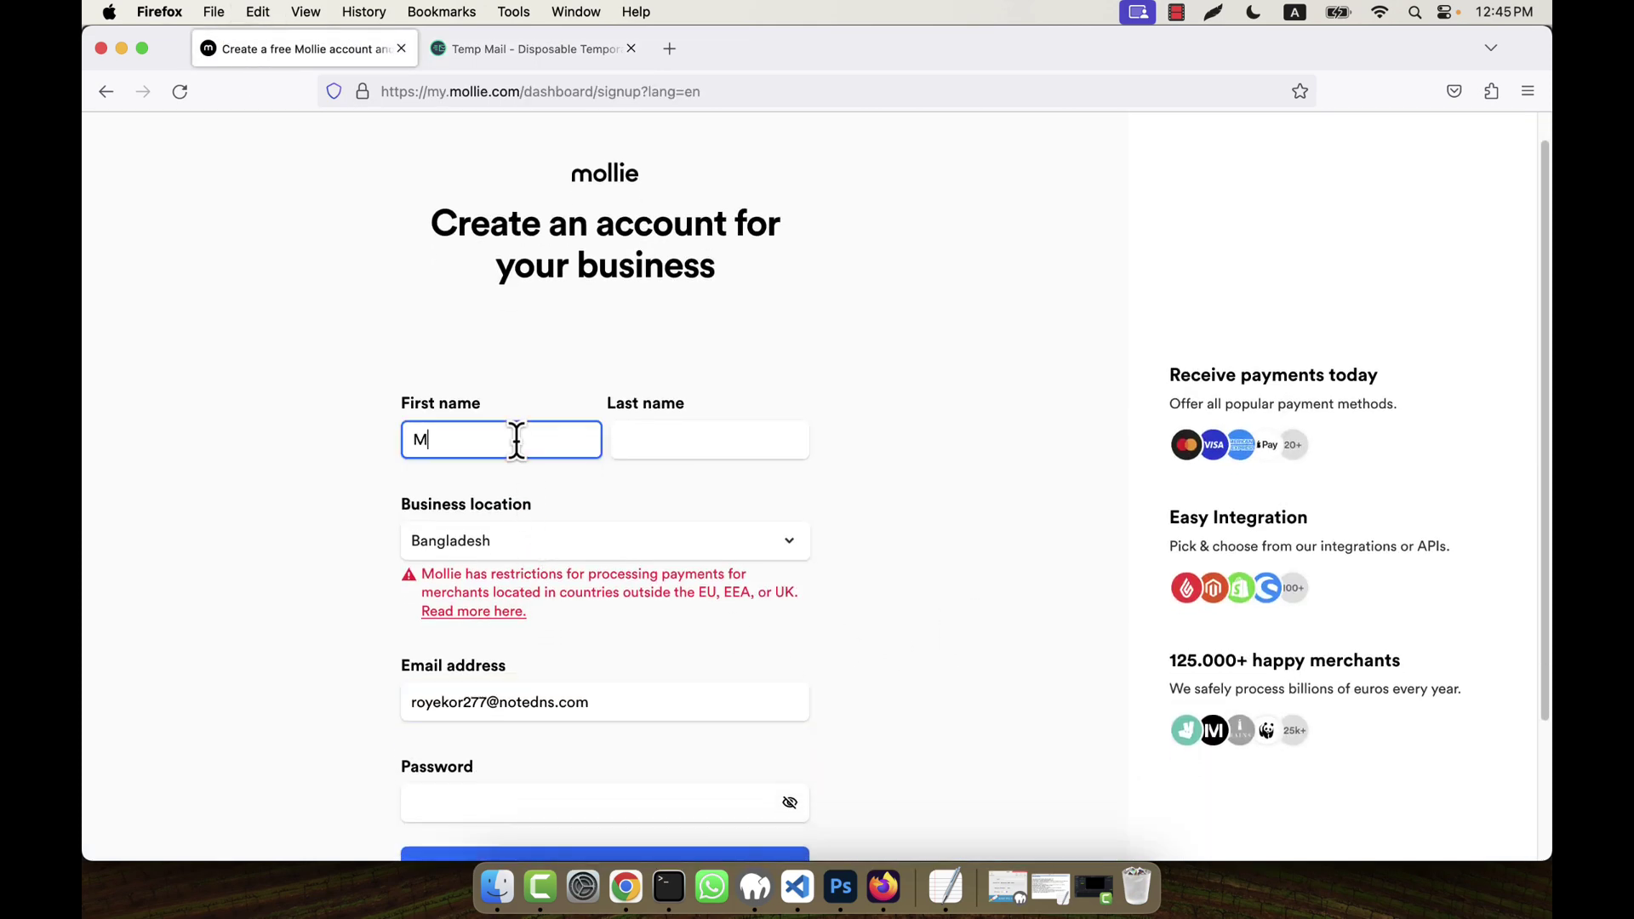
text(Morshedul)
key(Tab)
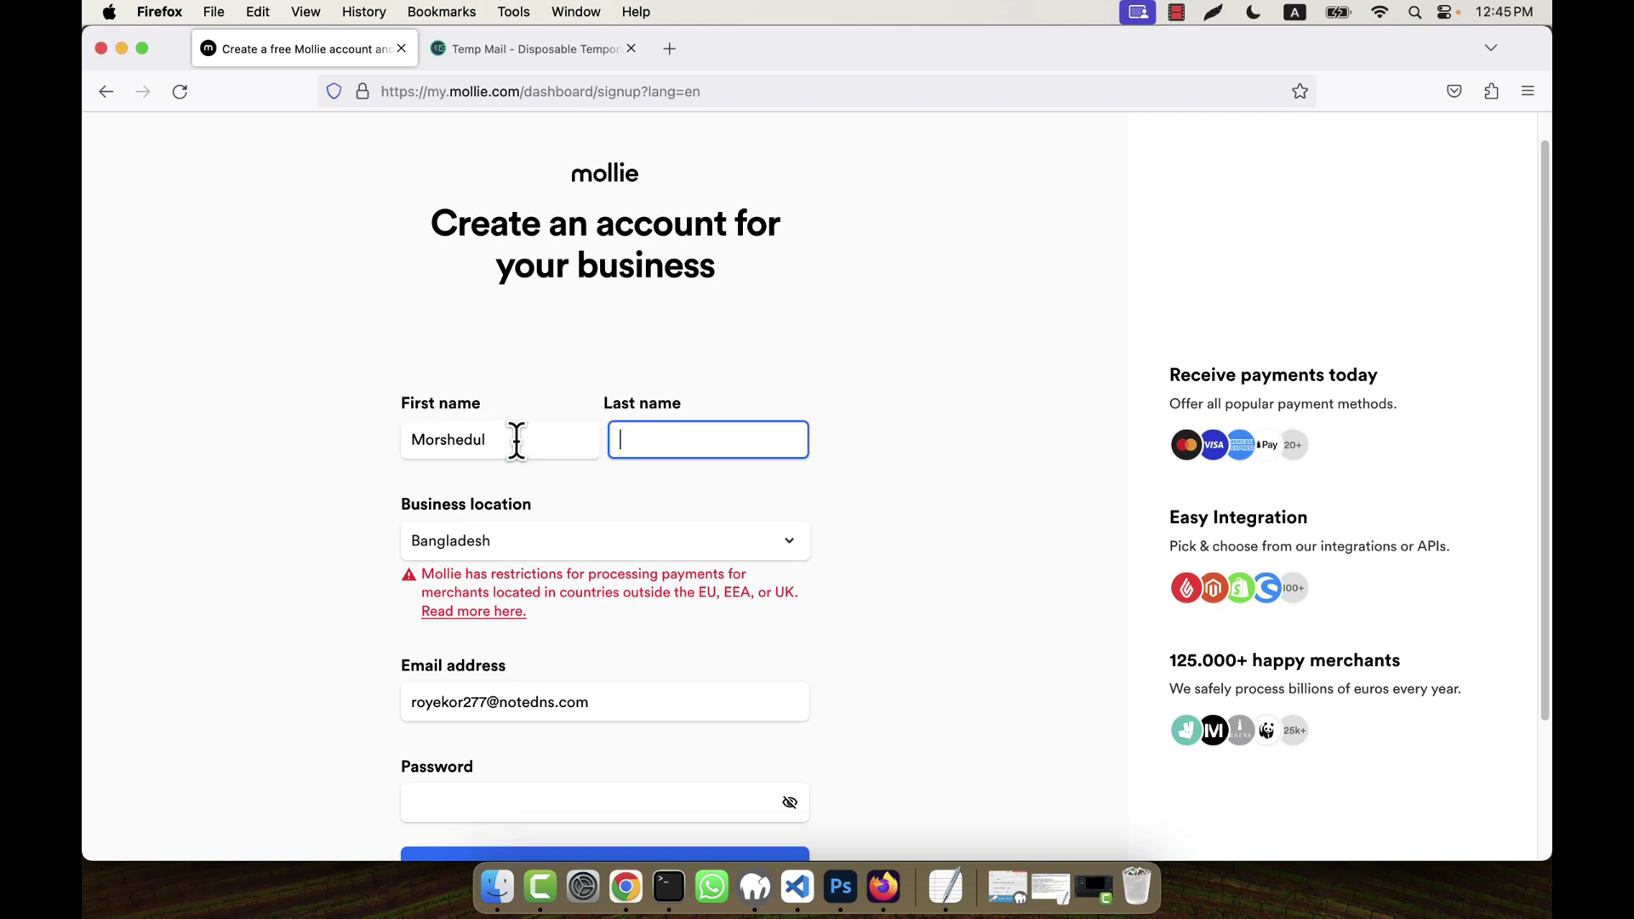
- Enter the account password, create the account, and decline saving the login
scroll(544, 511, down, 3)
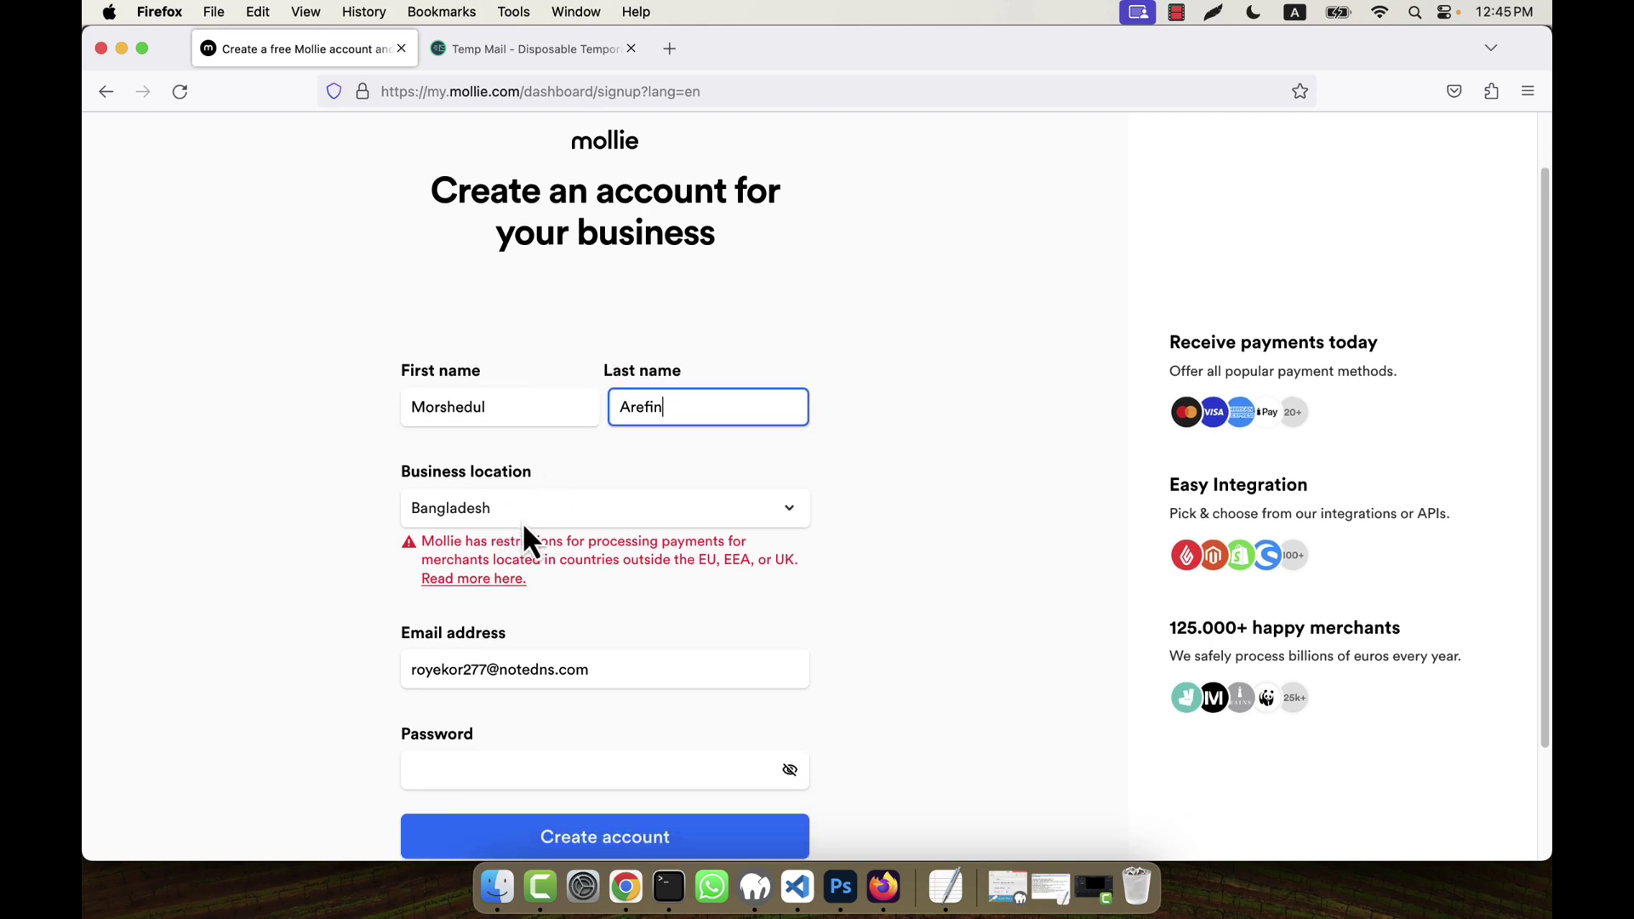
scroll(510, 613, down, 2)
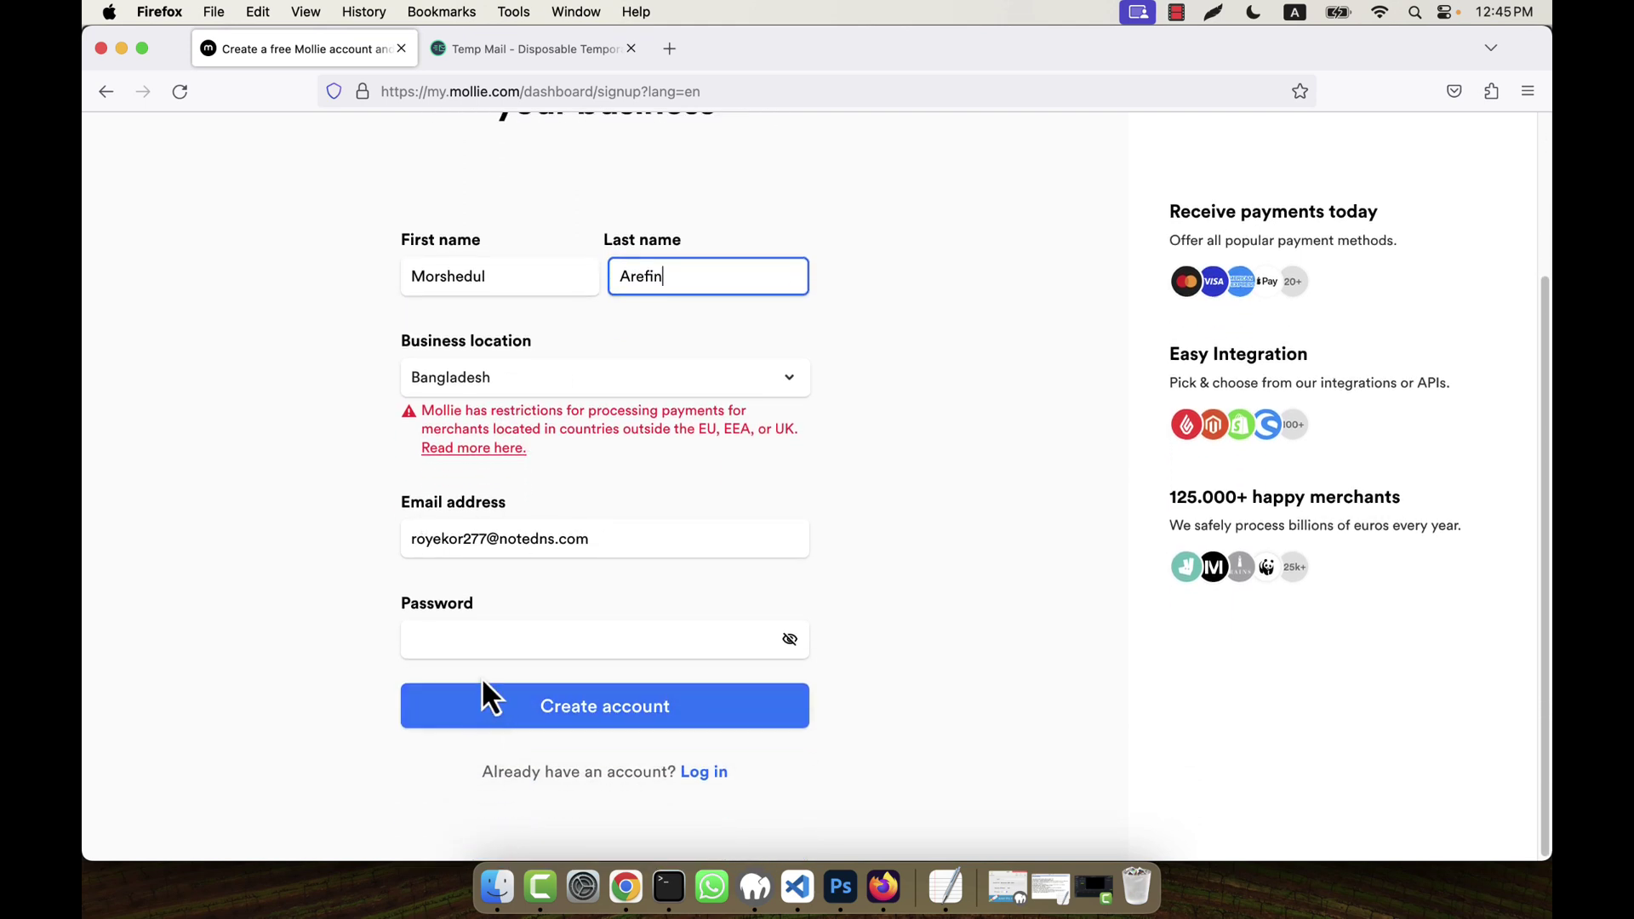
click(487, 648)
text(a)
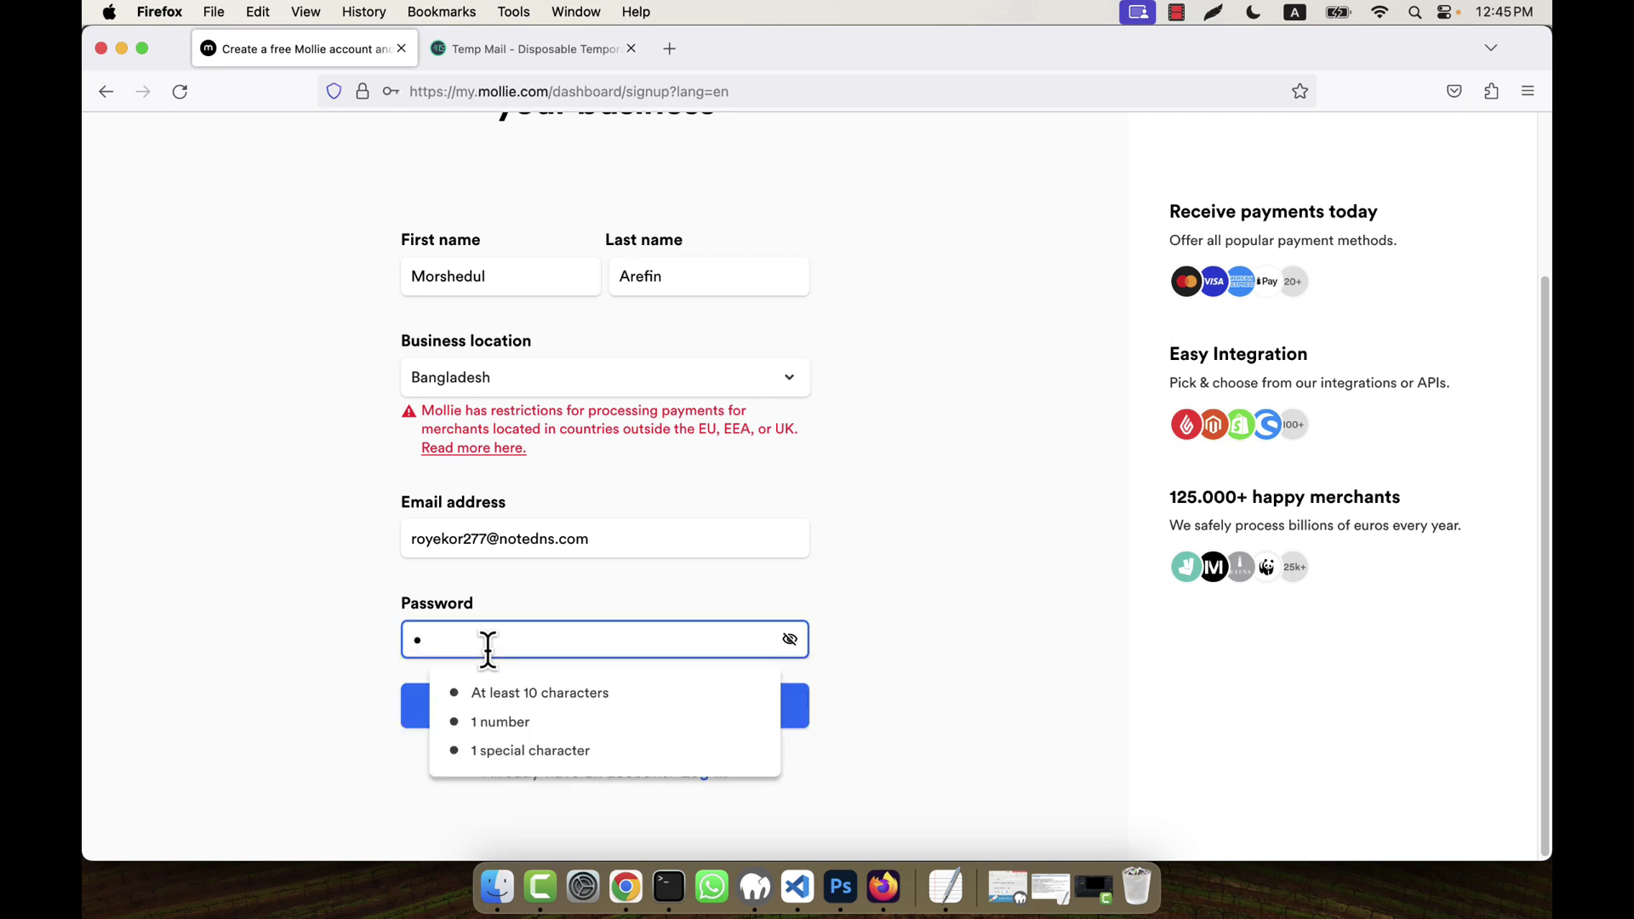
text(••••)
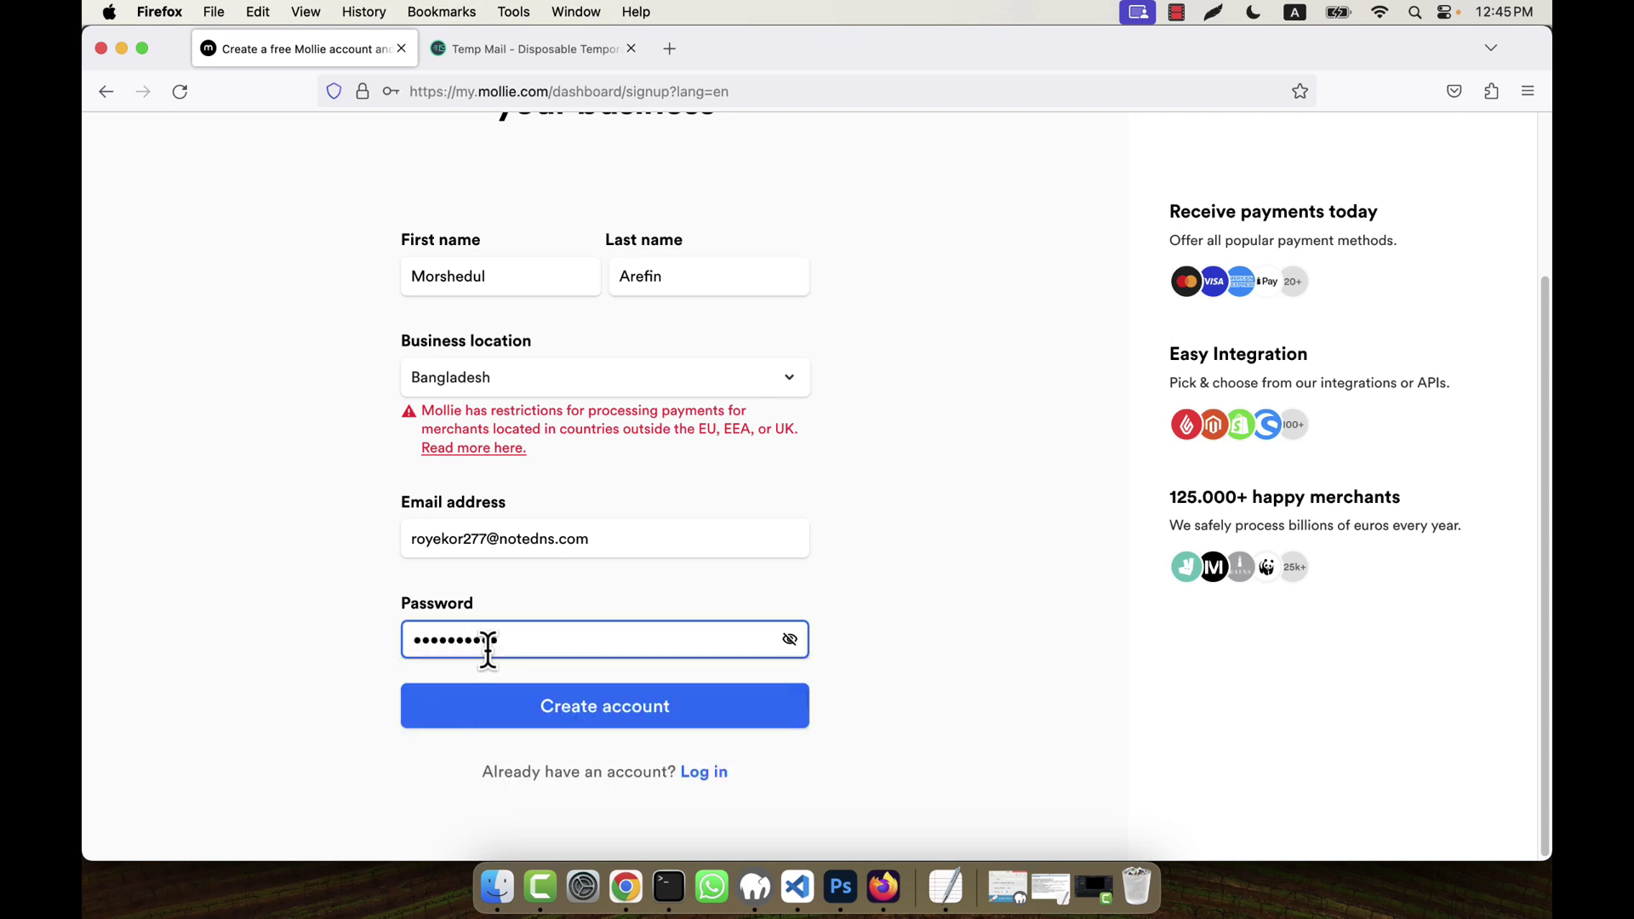
click(606, 719)
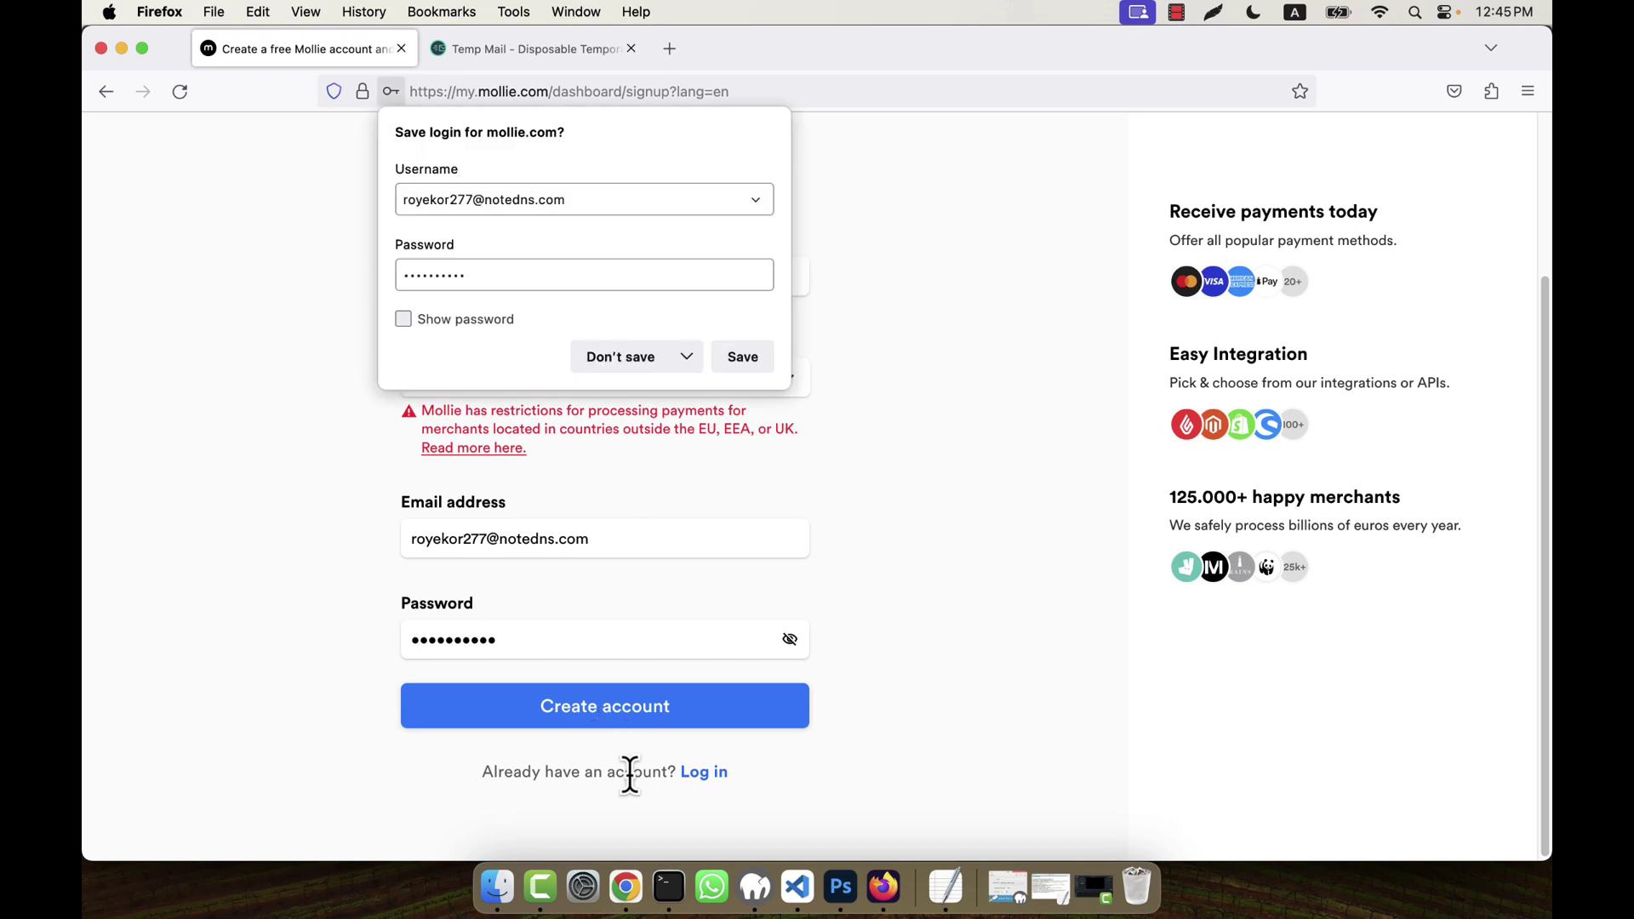
click(669, 371)
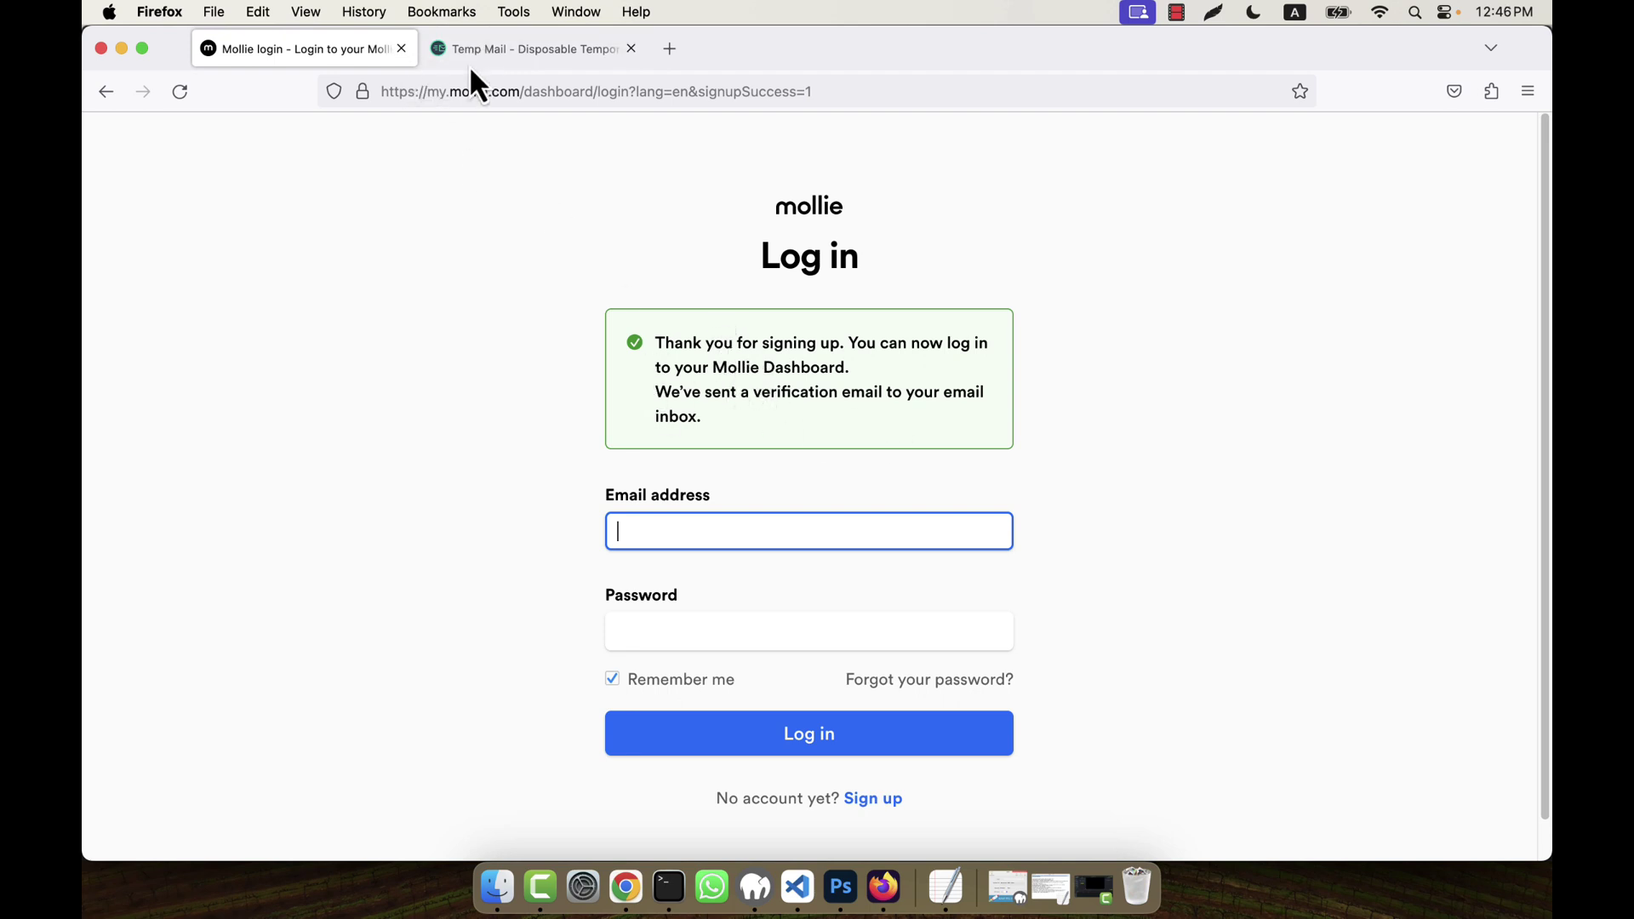
- Open Mollie's 'Verify your email address' message, confirm the email, and close Temp Mail
click(495, 53)
scroll(729, 664, down, 5)
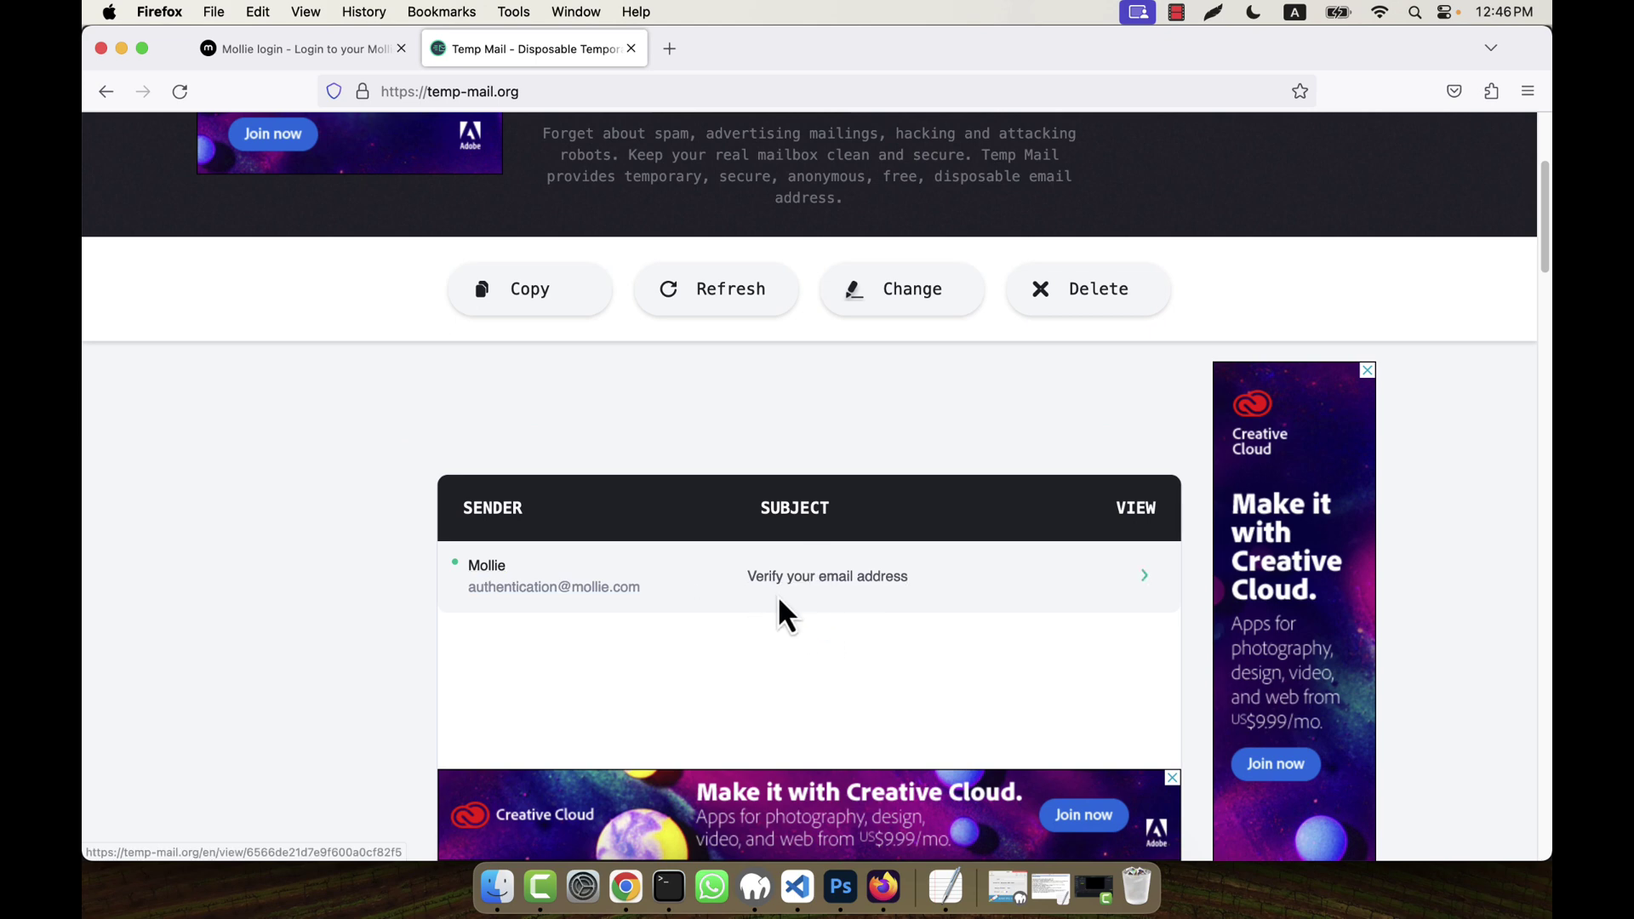
click(826, 583)
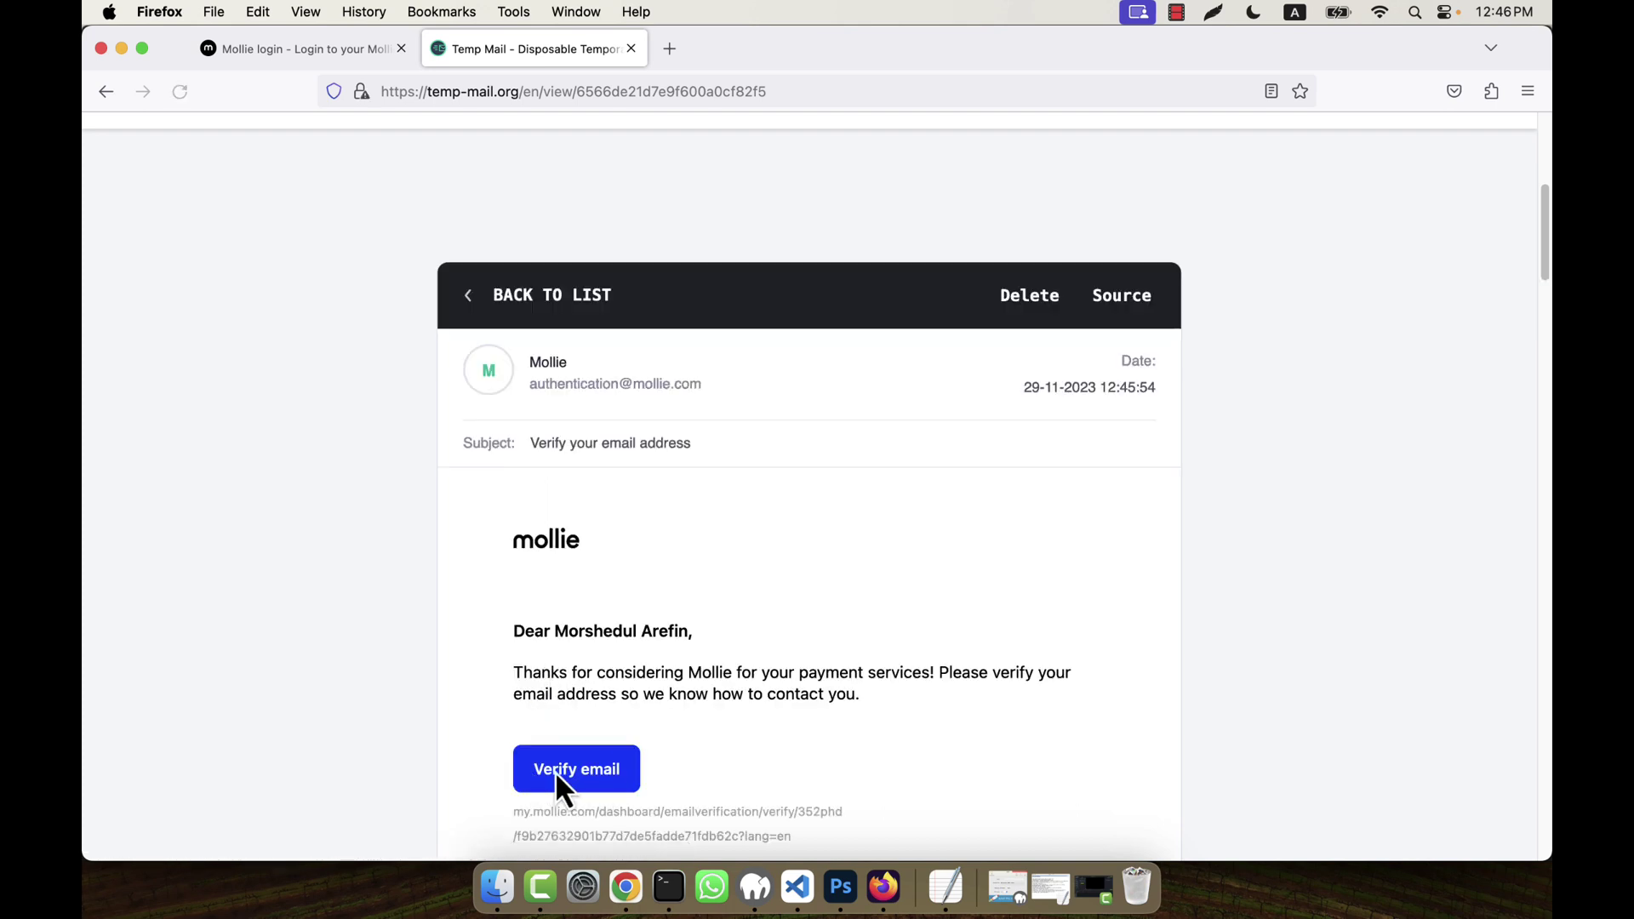
click(634, 622)
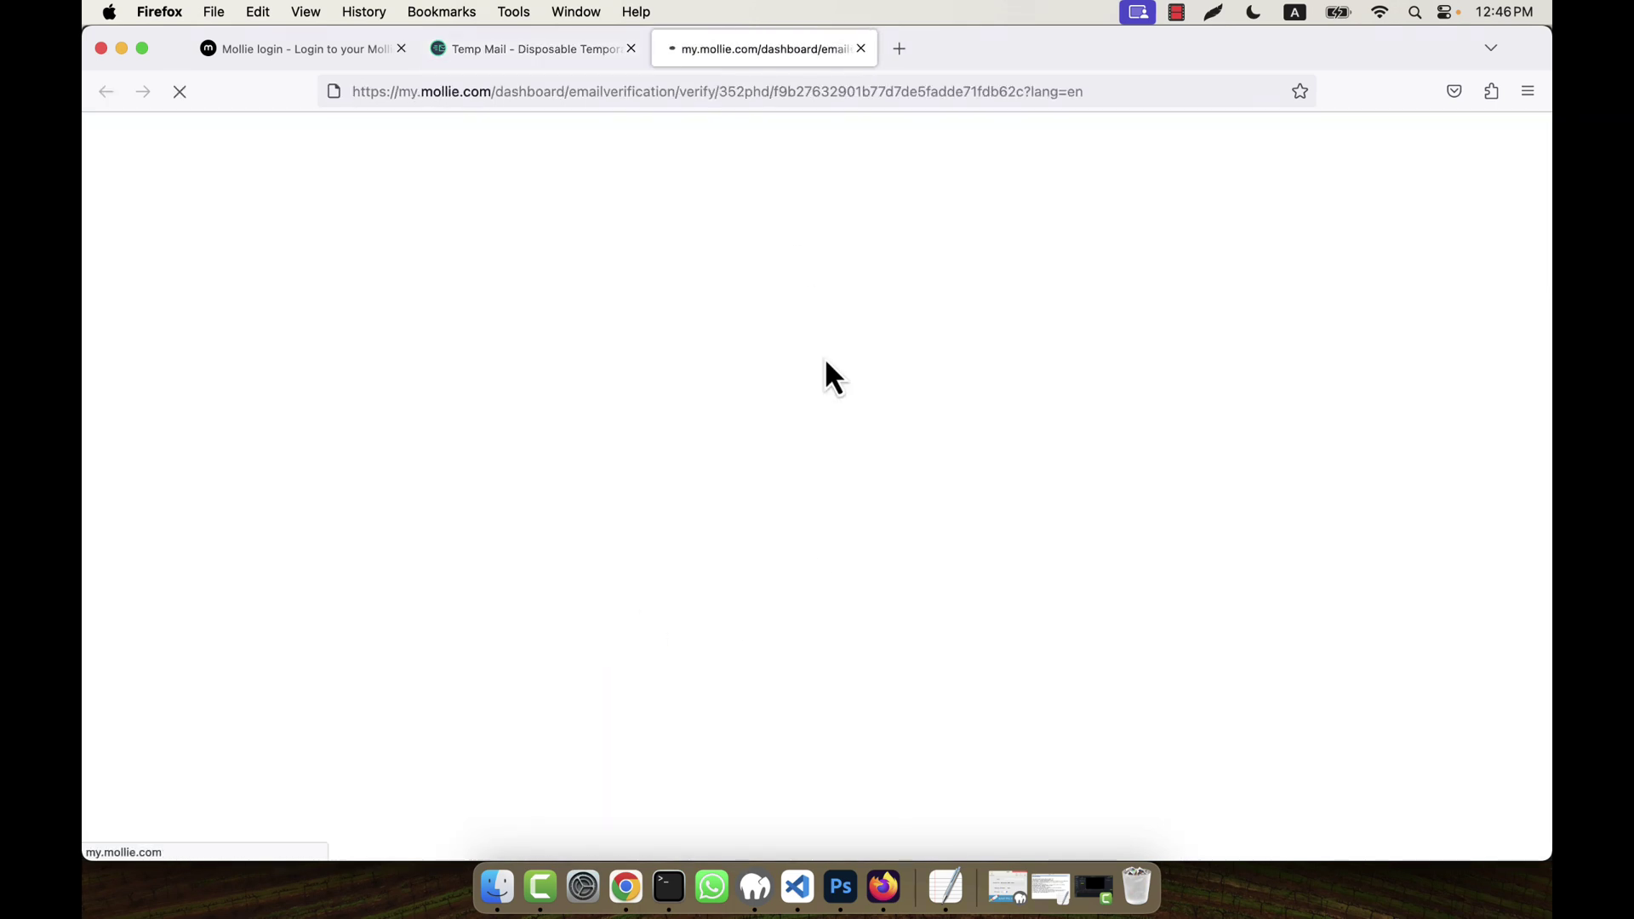
click(630, 49)
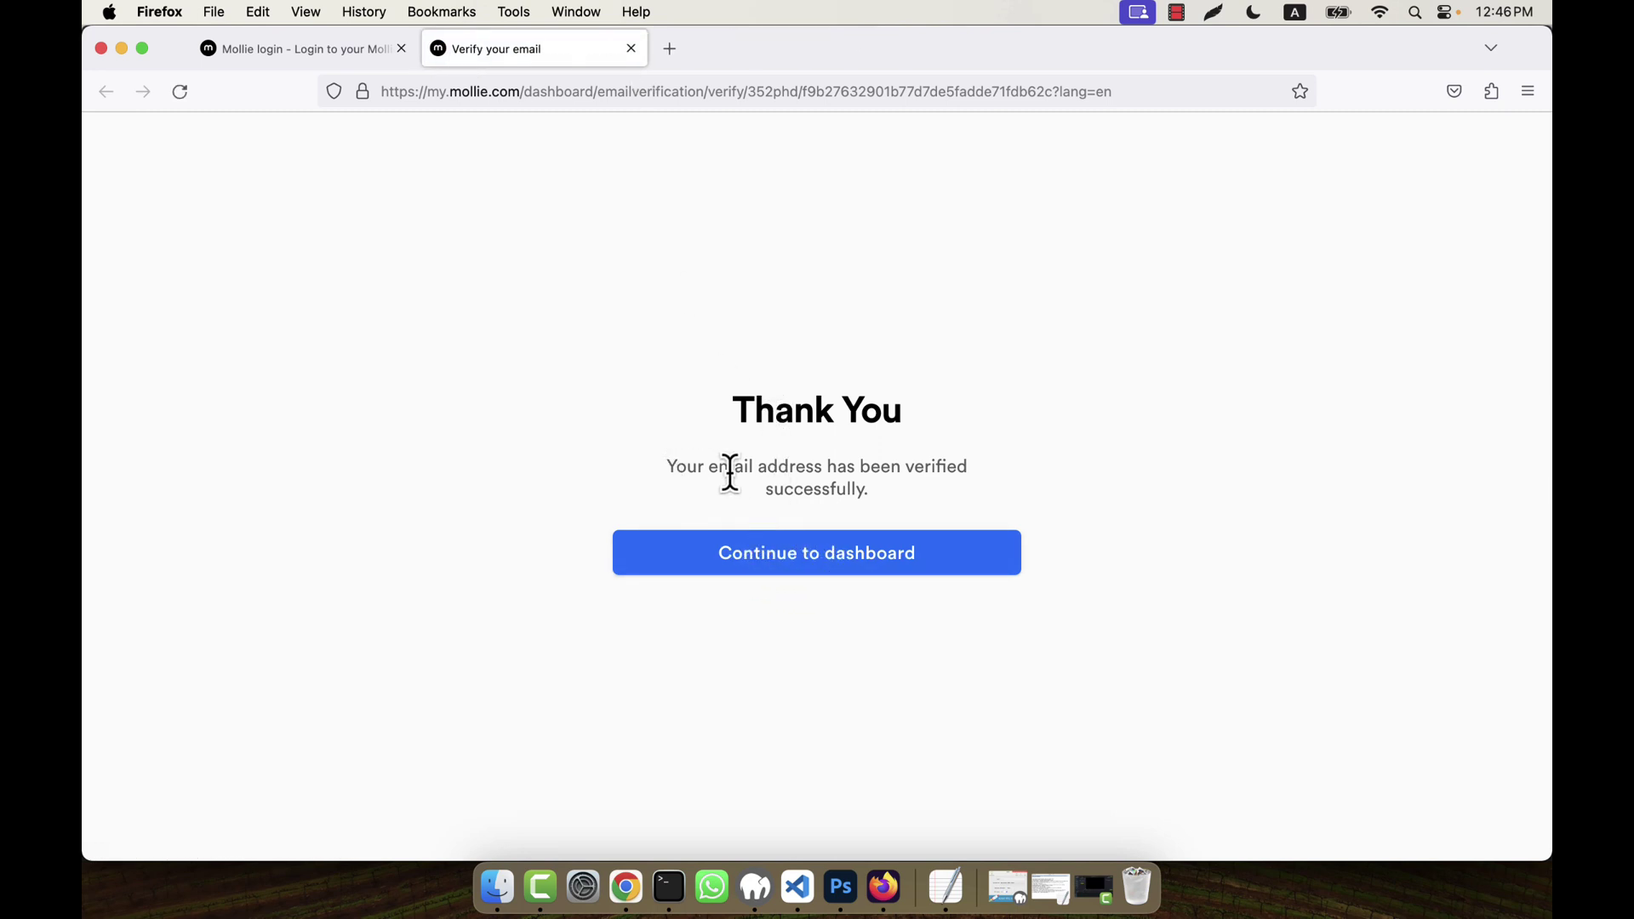
- Log in with the temporary email and password, declining Firefox's save-login offer
click(822, 549)
click(405, 48)
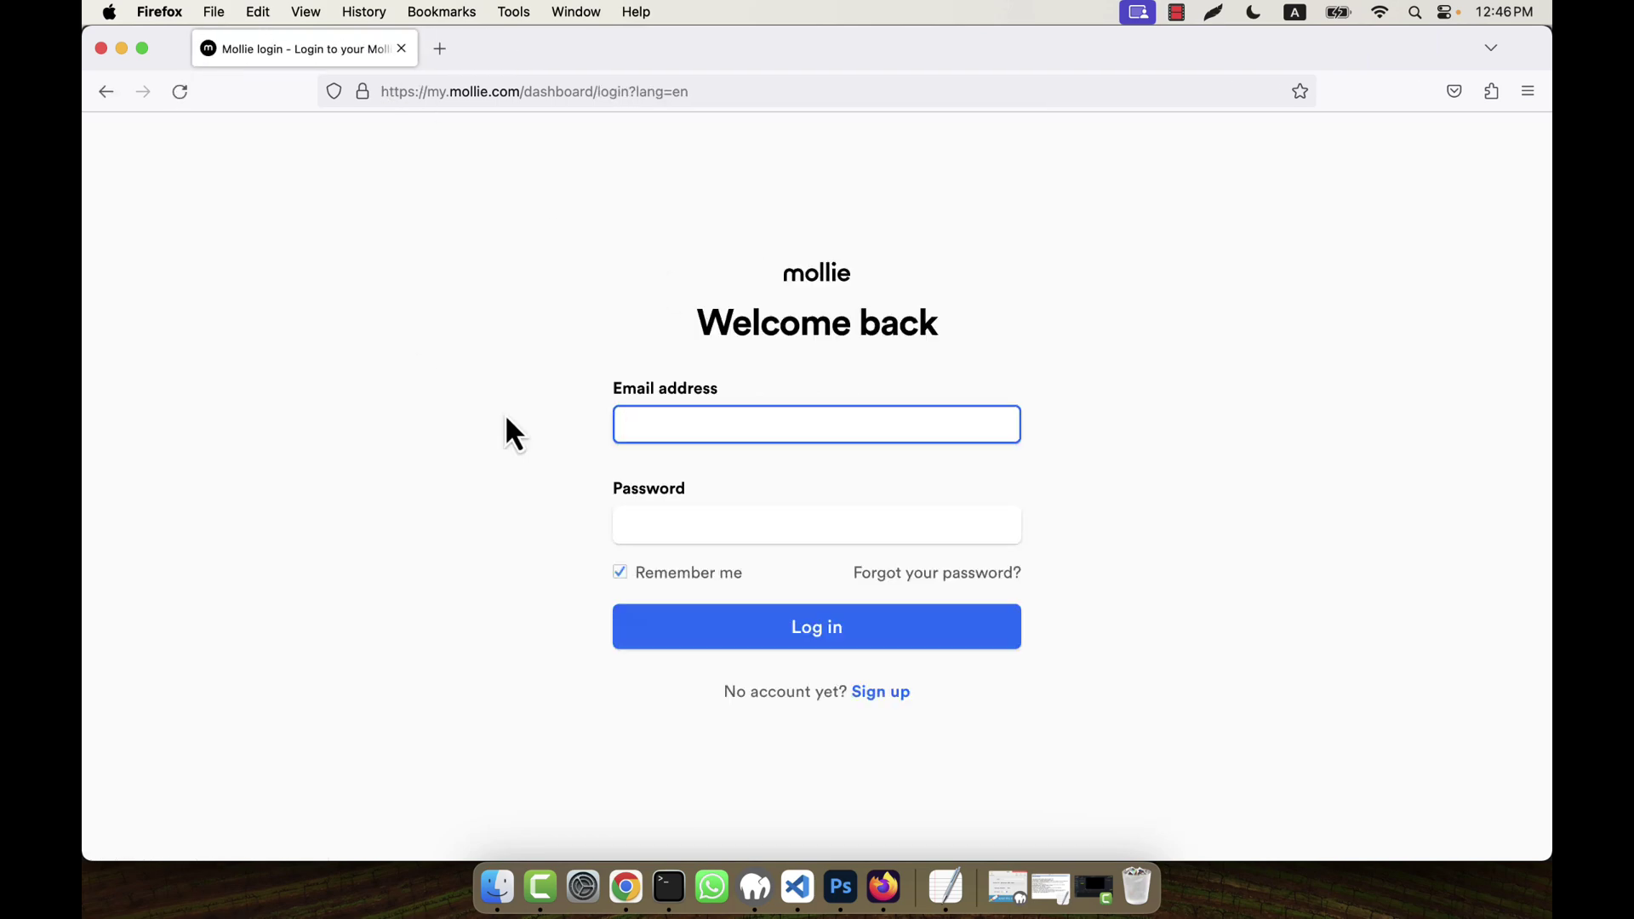
key(super+v)
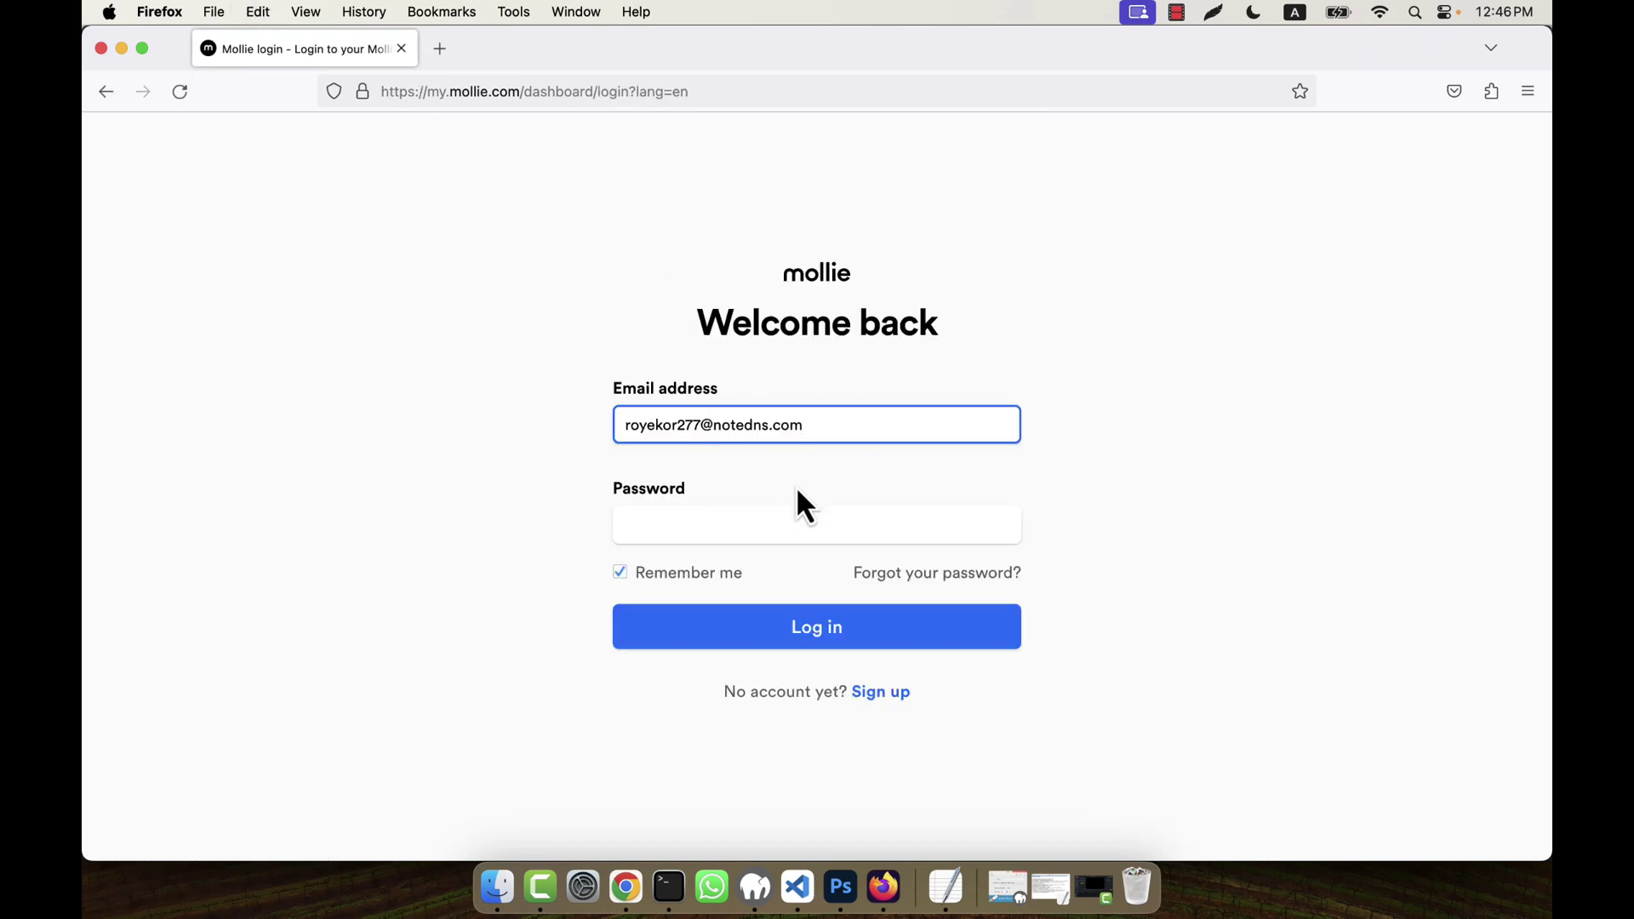
click(779, 517)
text(****)
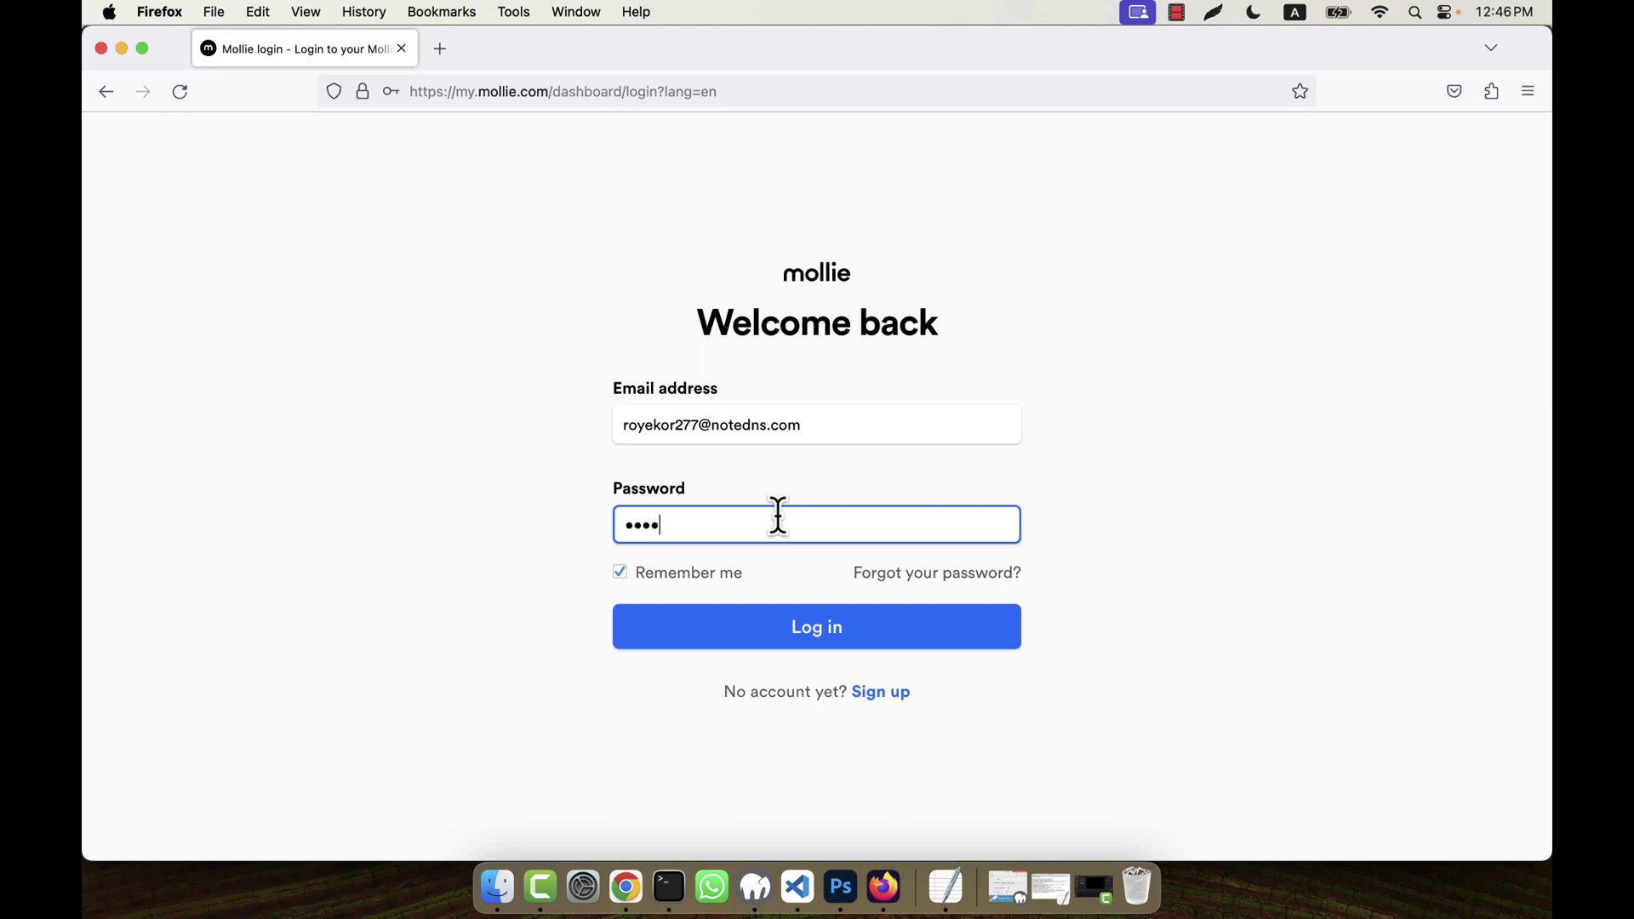
click(842, 639)
click(646, 361)
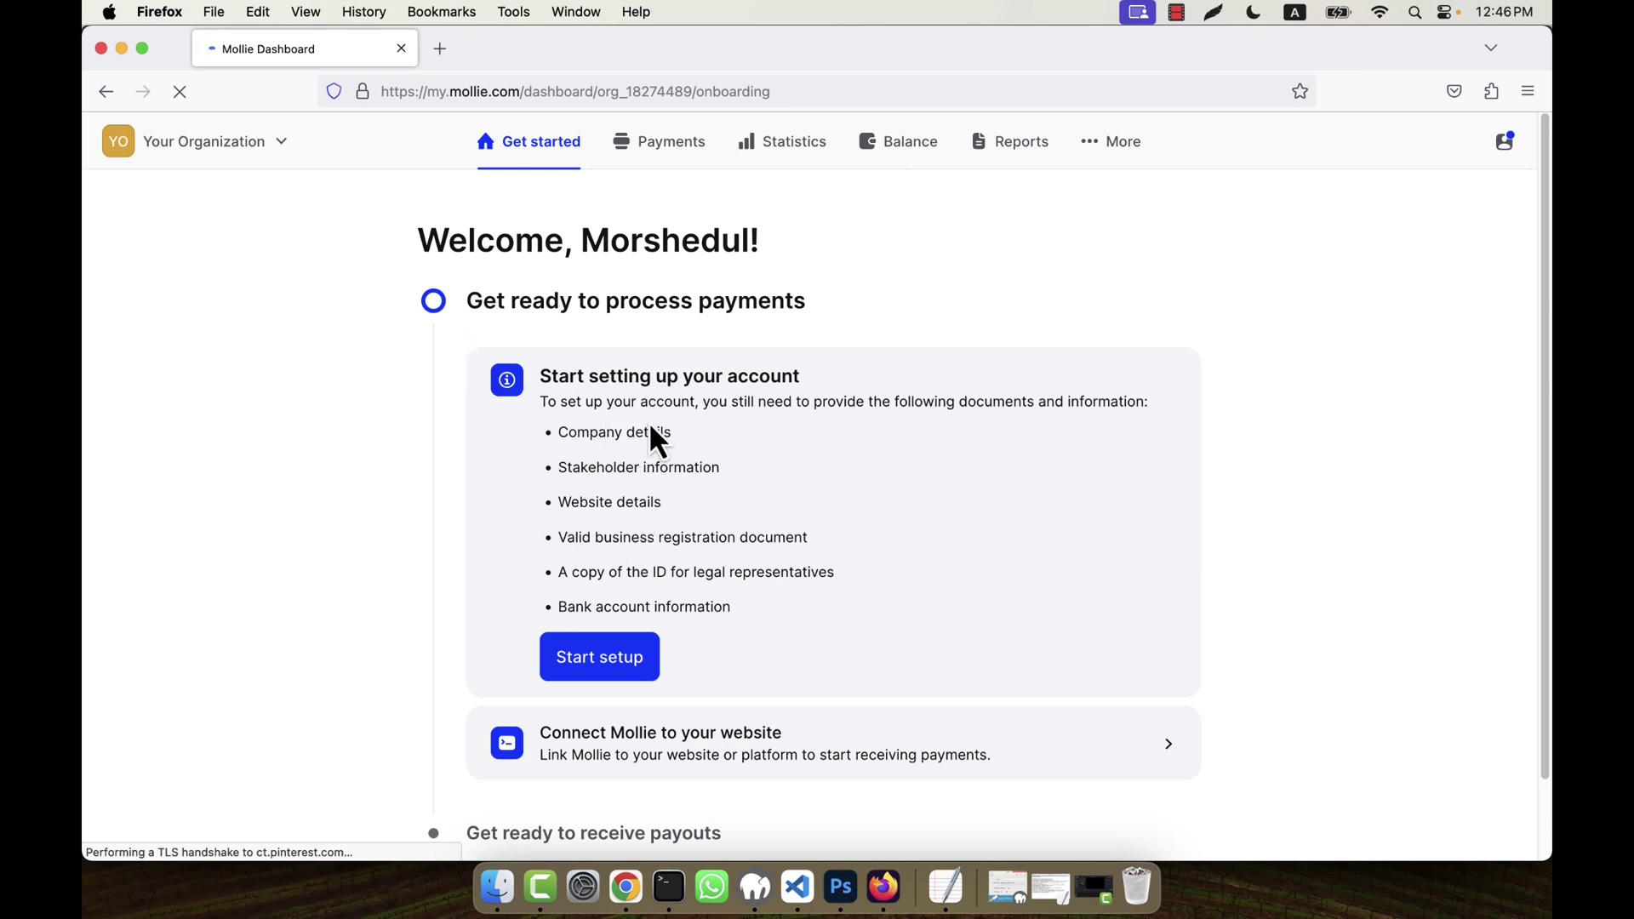
- Scroll through the Get started setup items and open the More menu
scroll(660, 629, down, 2)
scroll(661, 646, up, 2)
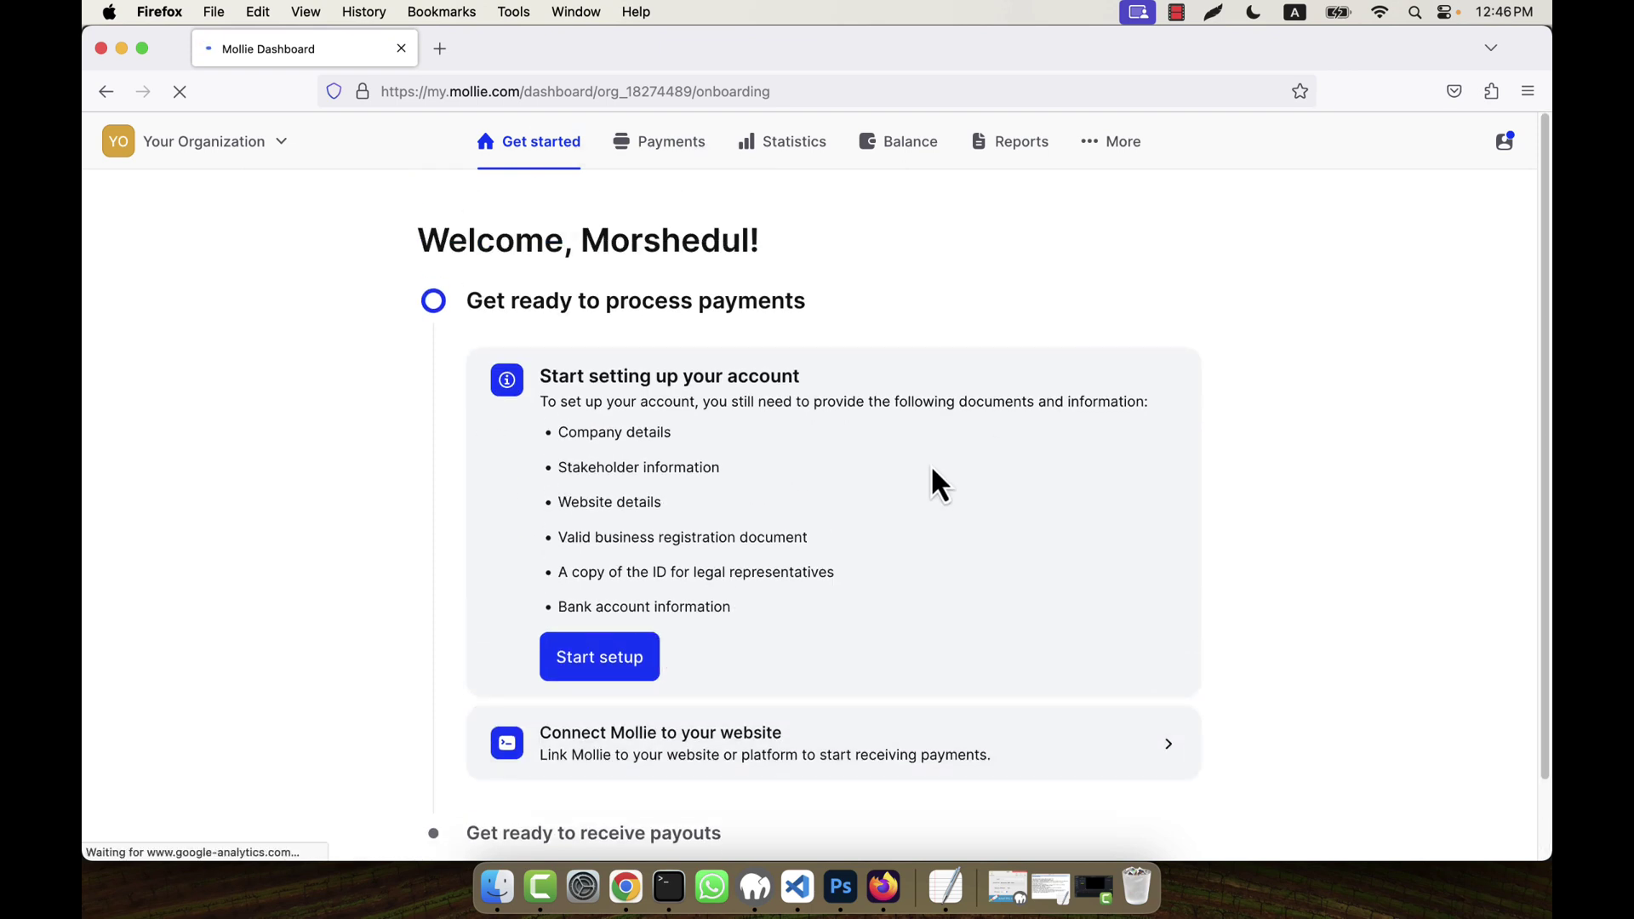
scroll(936, 494, down, 2)
scroll(730, 336, up, 2)
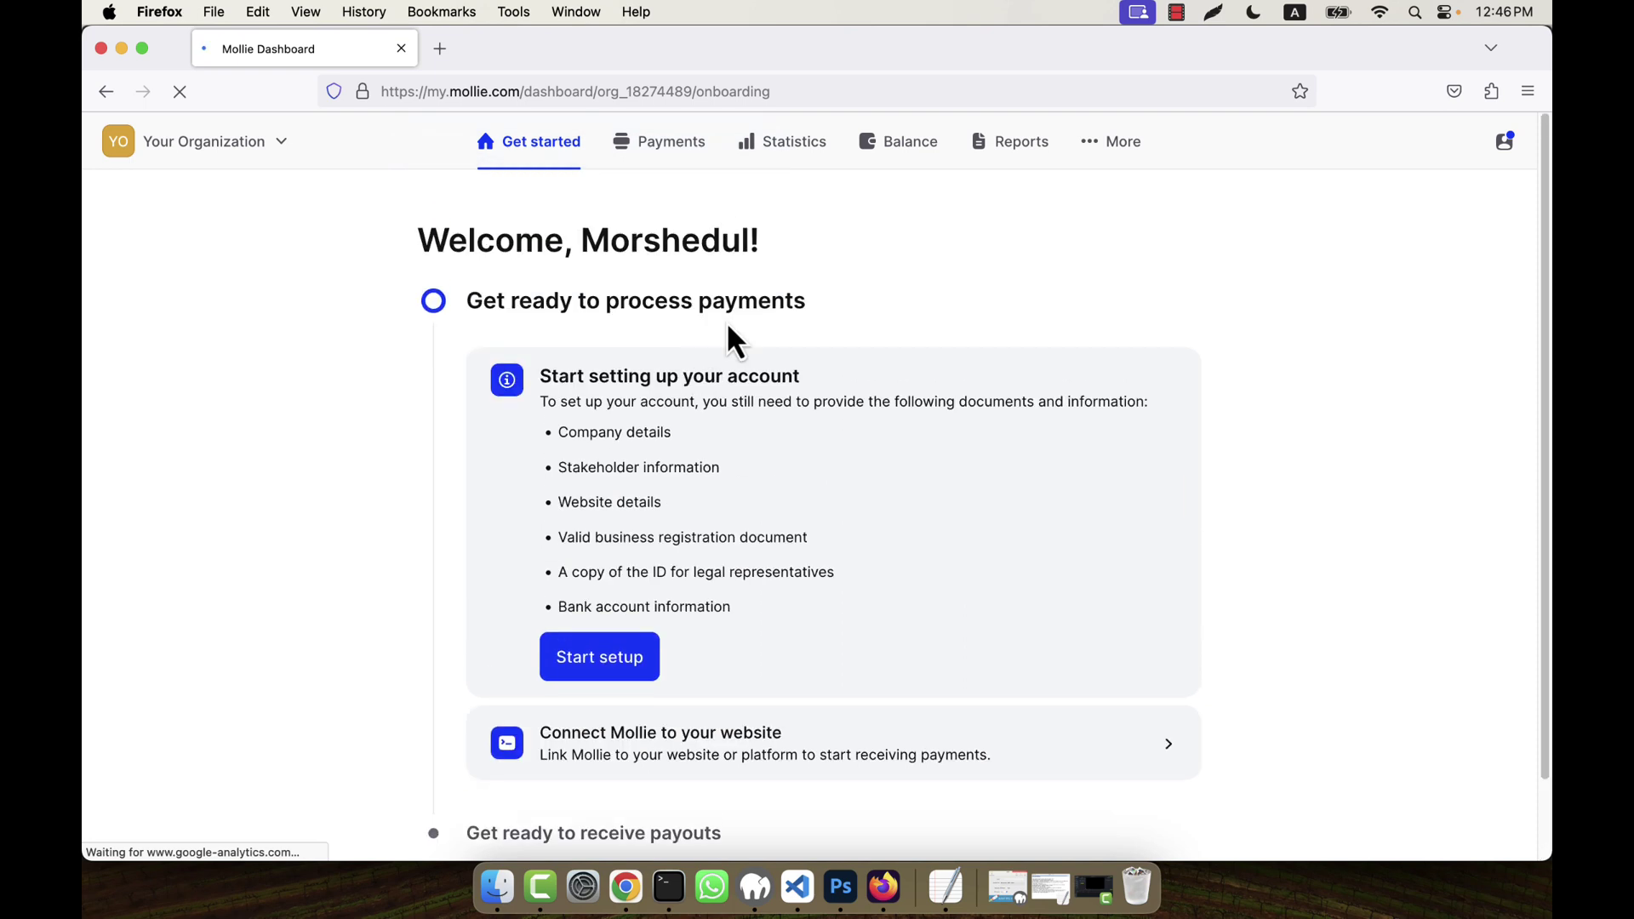
click(1140, 151)
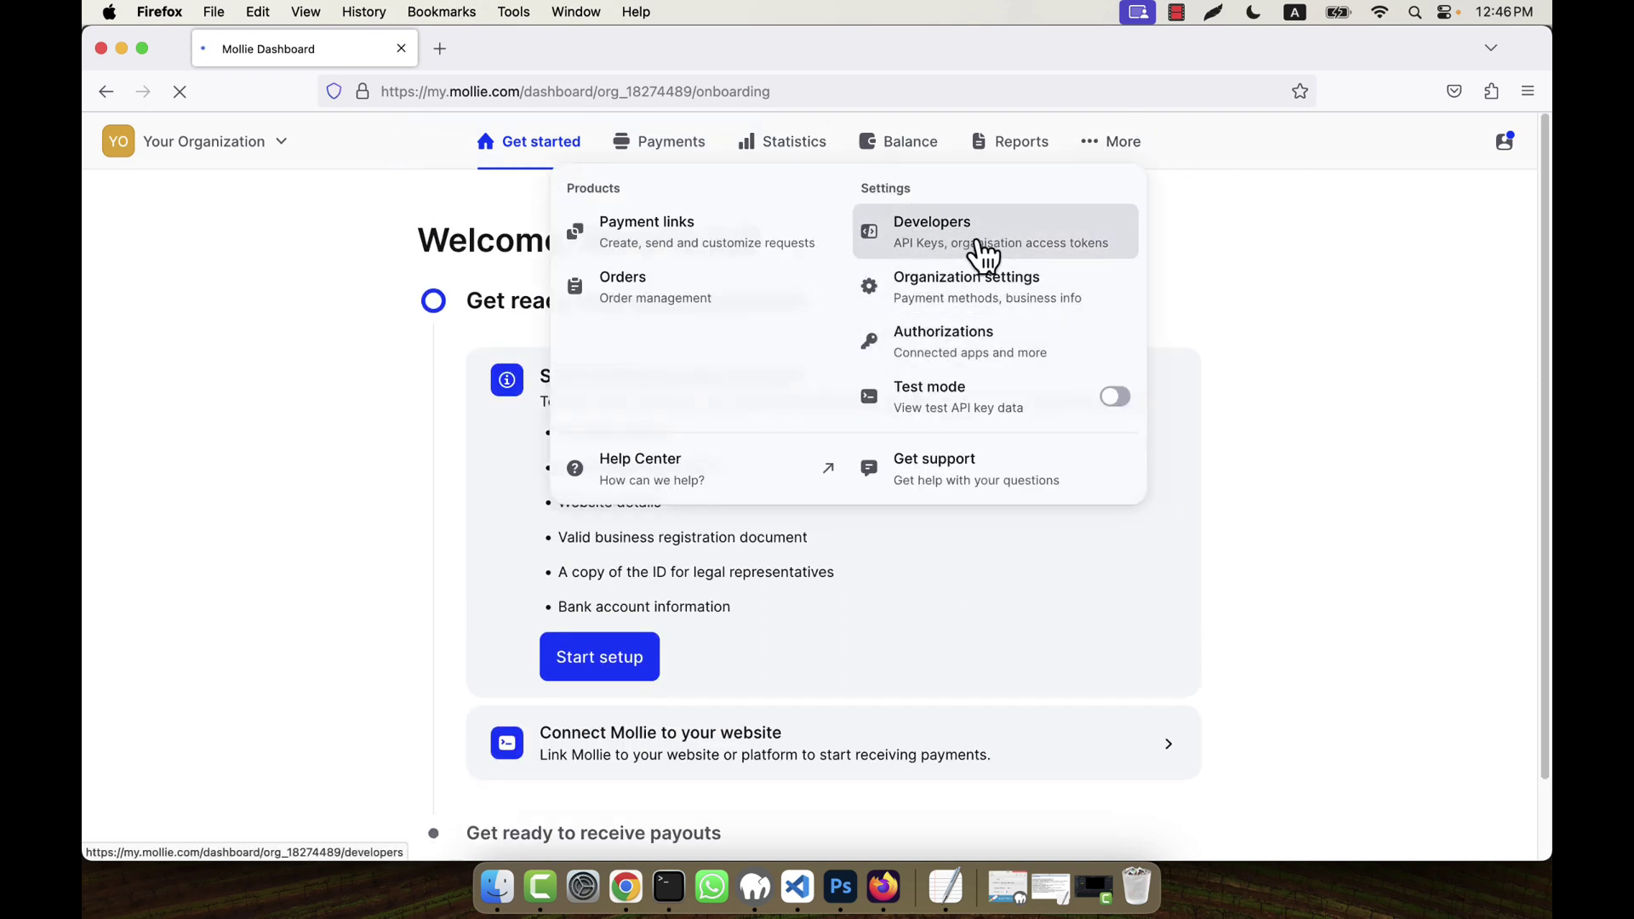
- Open Developers > API keys and select the Test profile's test API key
click(936, 247)
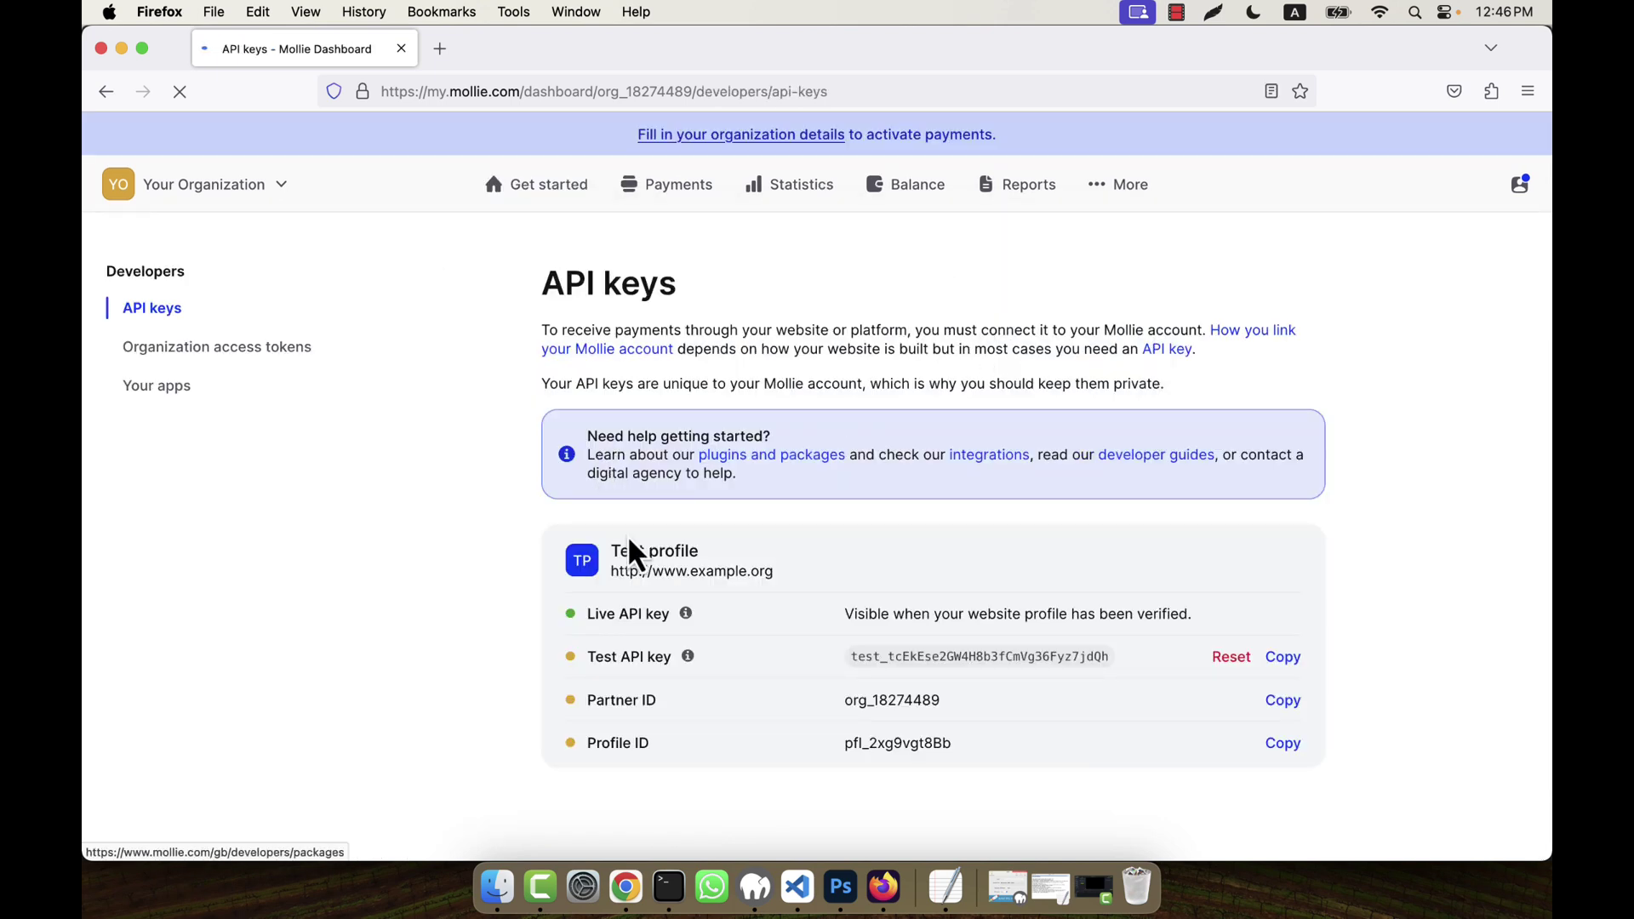
mouse_move(610, 653)
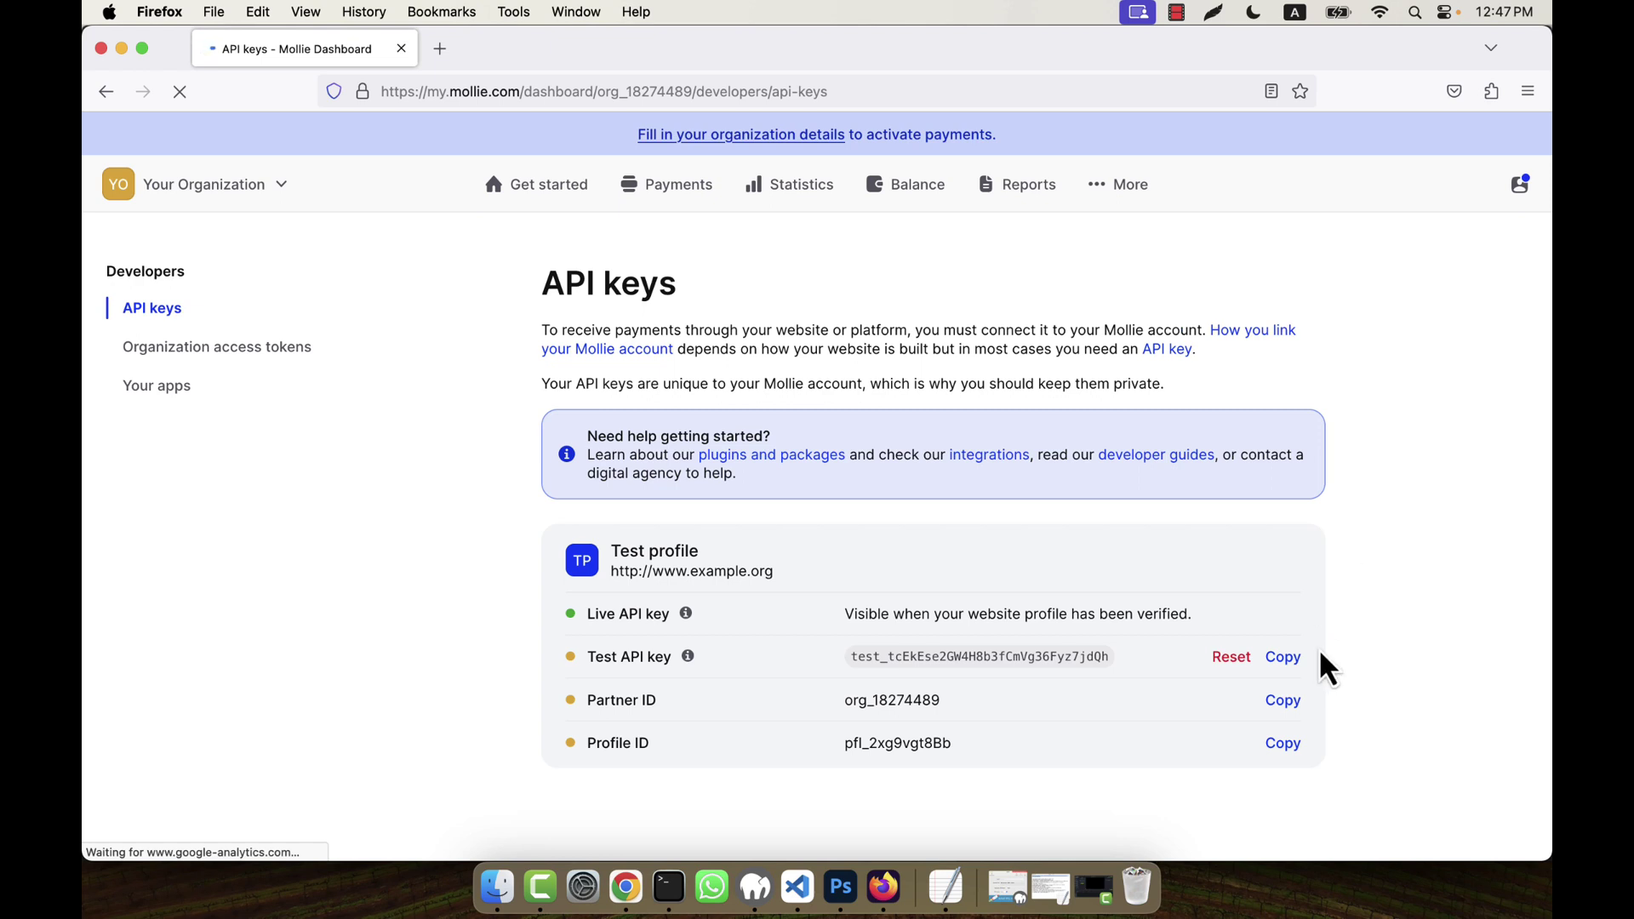
drag(858, 656, 1121, 660)
click(1035, 673)
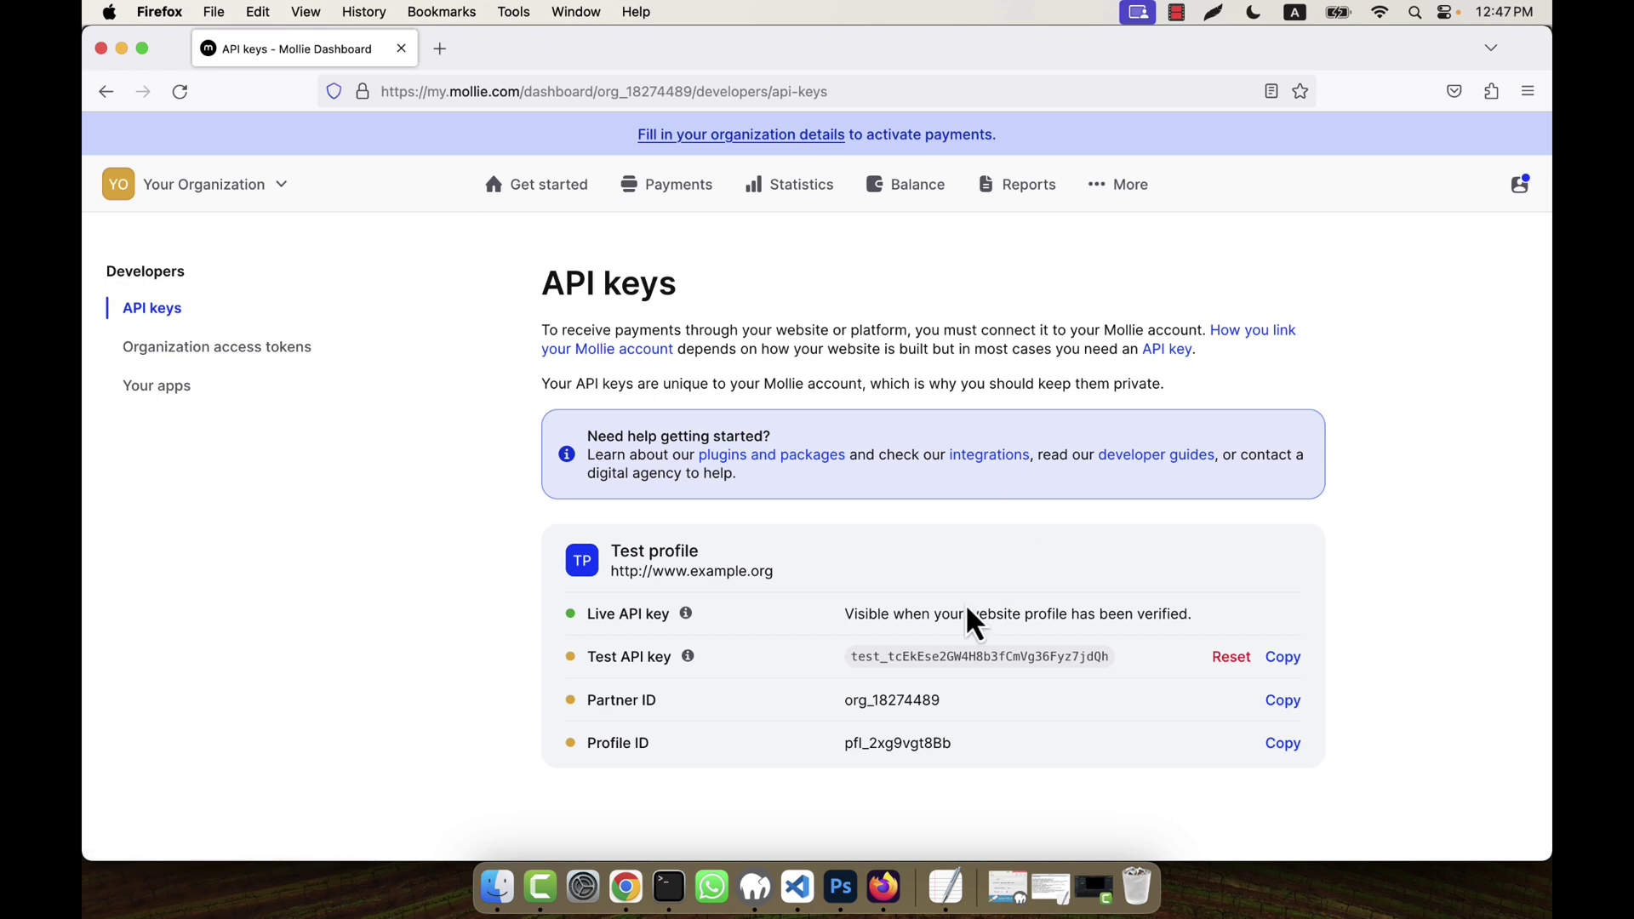
mouse_move(732, 662)
mouse_move(633, 612)
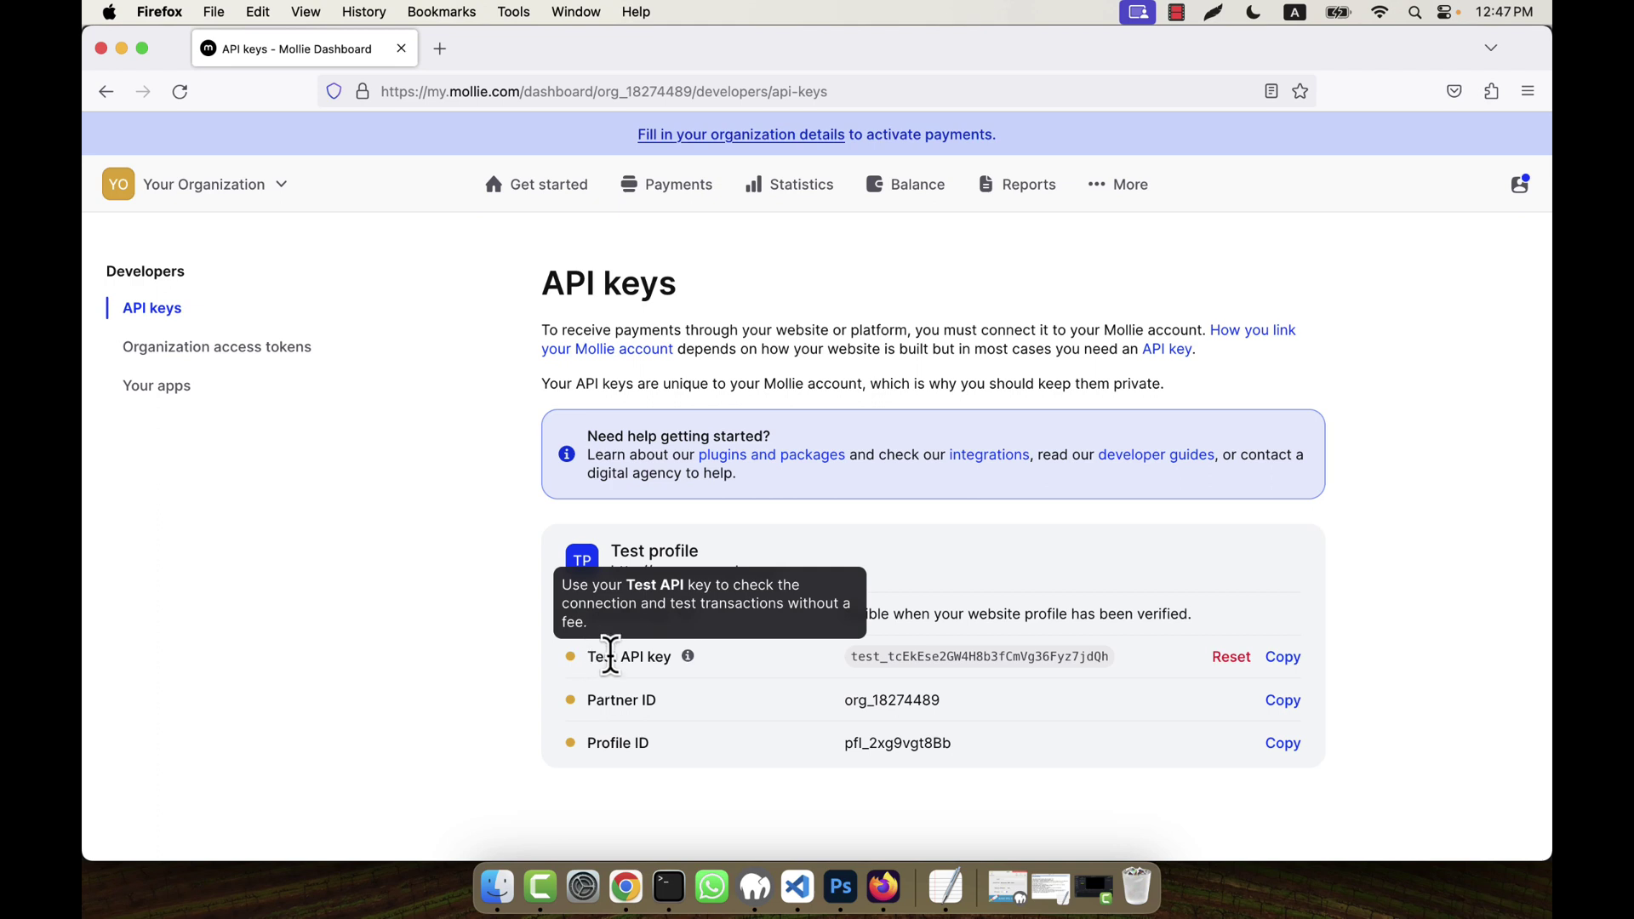
double_click(970, 657)
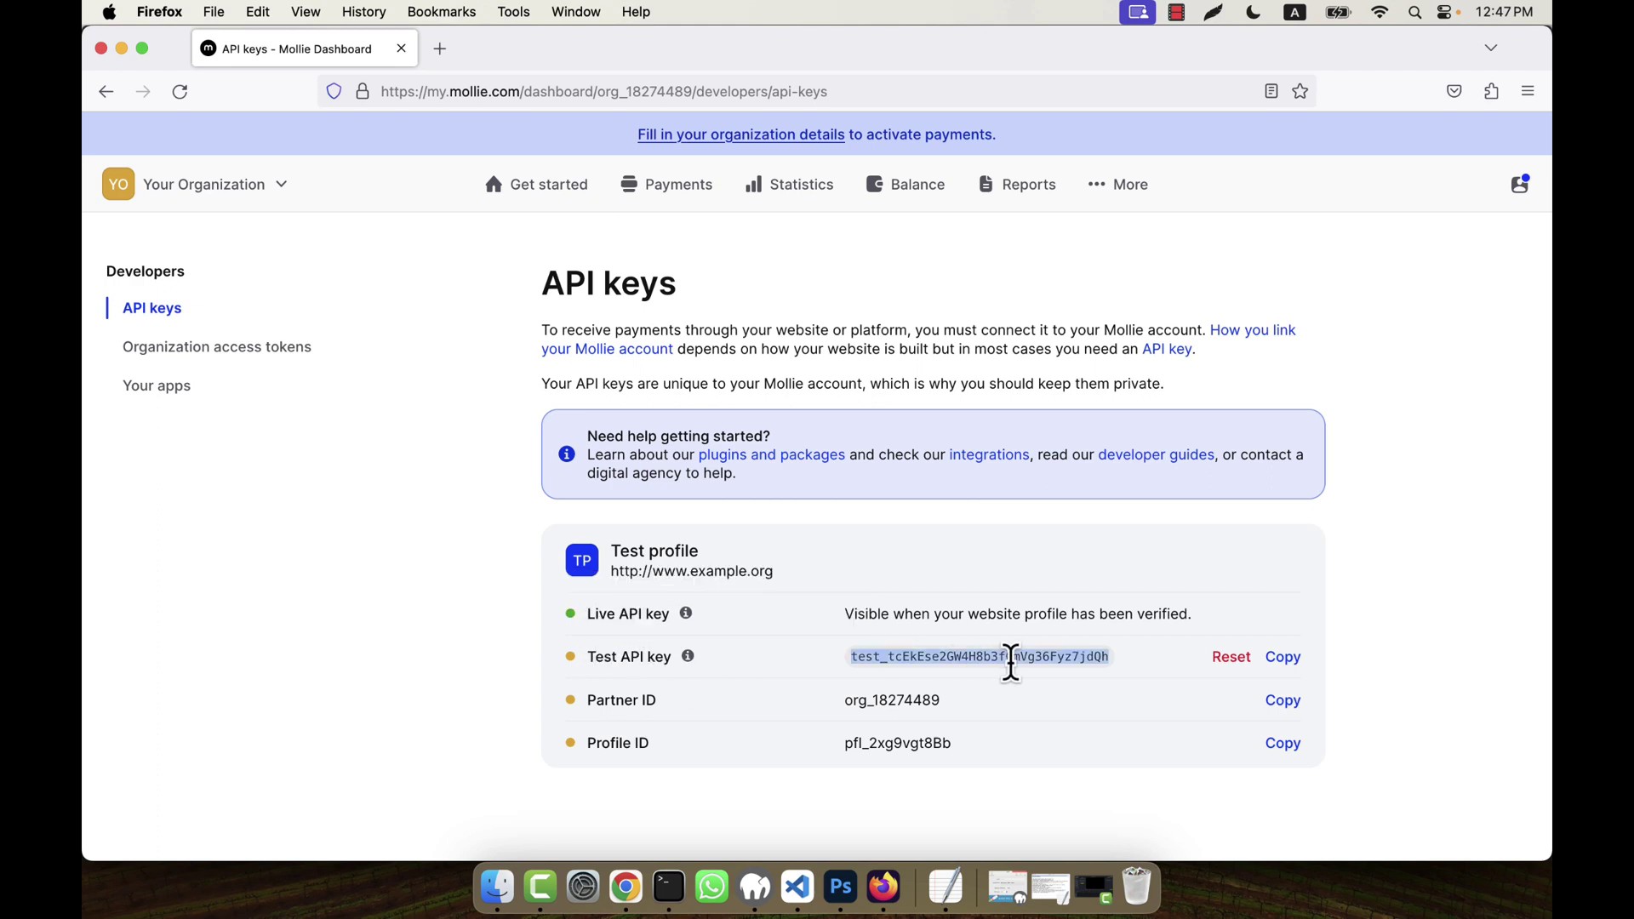
click(1444, 525)
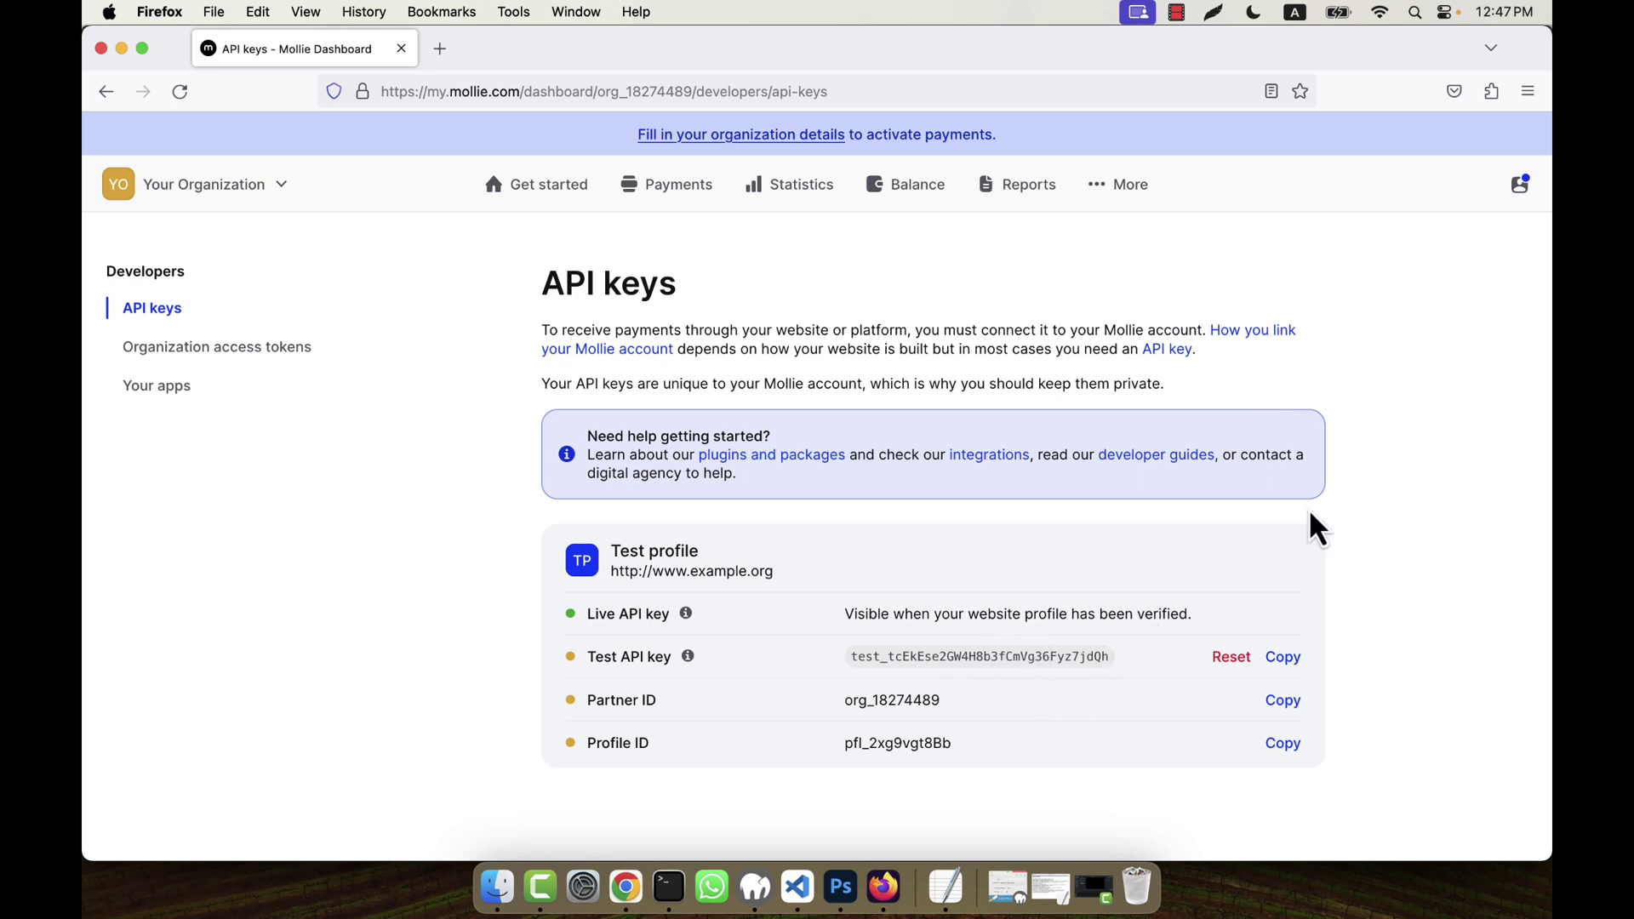
- On the Payments page, switch on the Test mode toggle
click(679, 204)
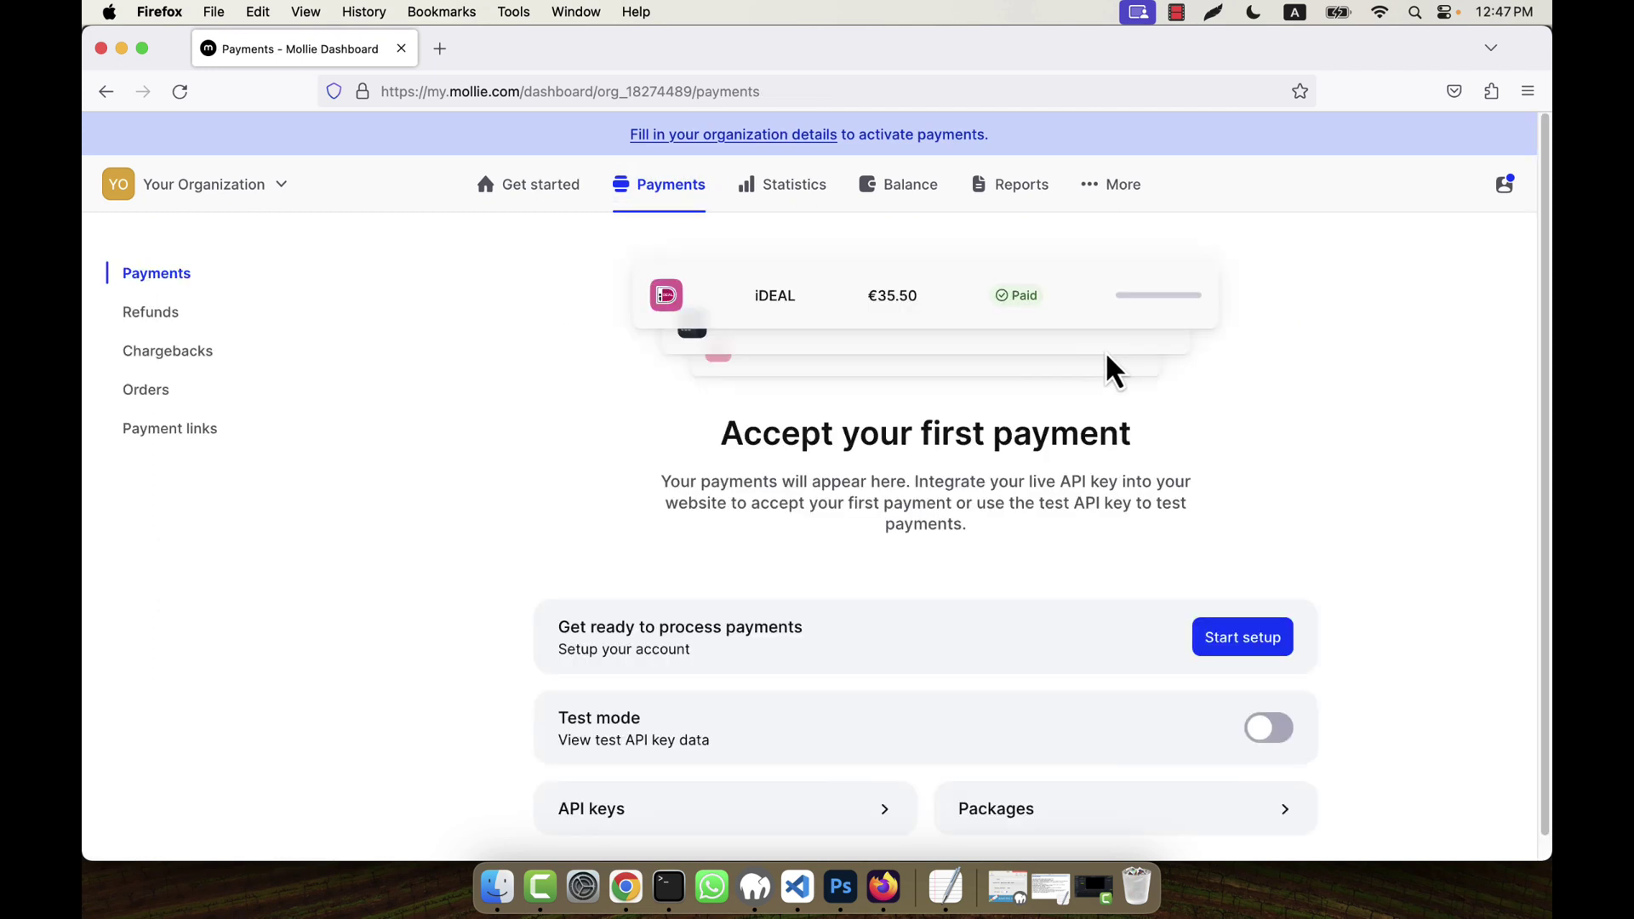
scroll(1231, 559, down, 1)
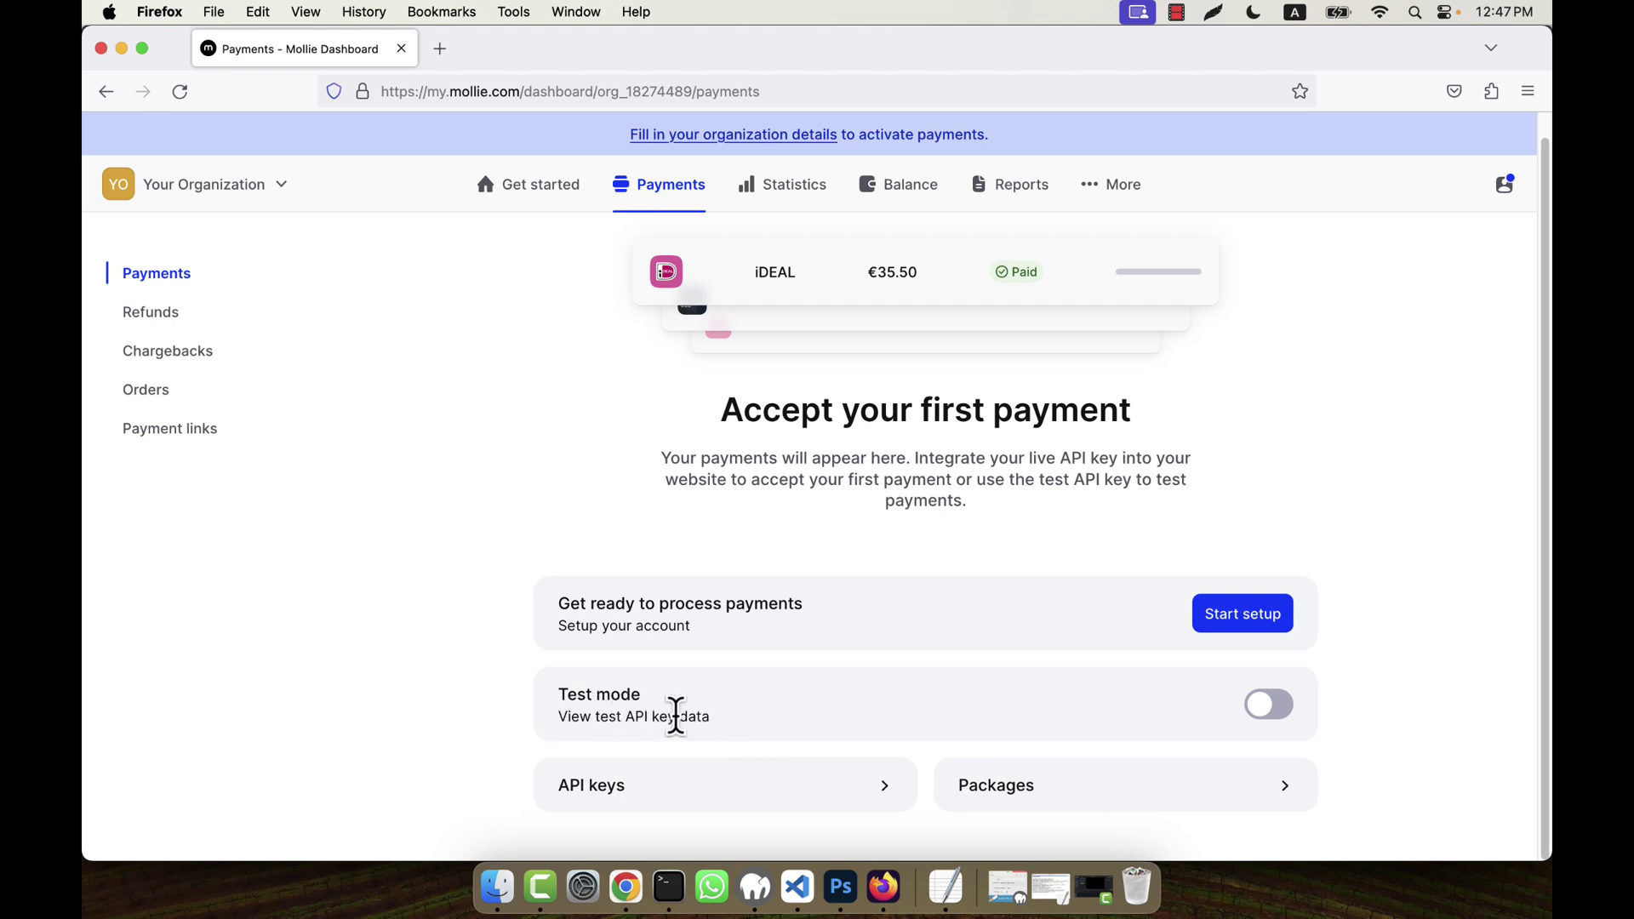
click(1274, 706)
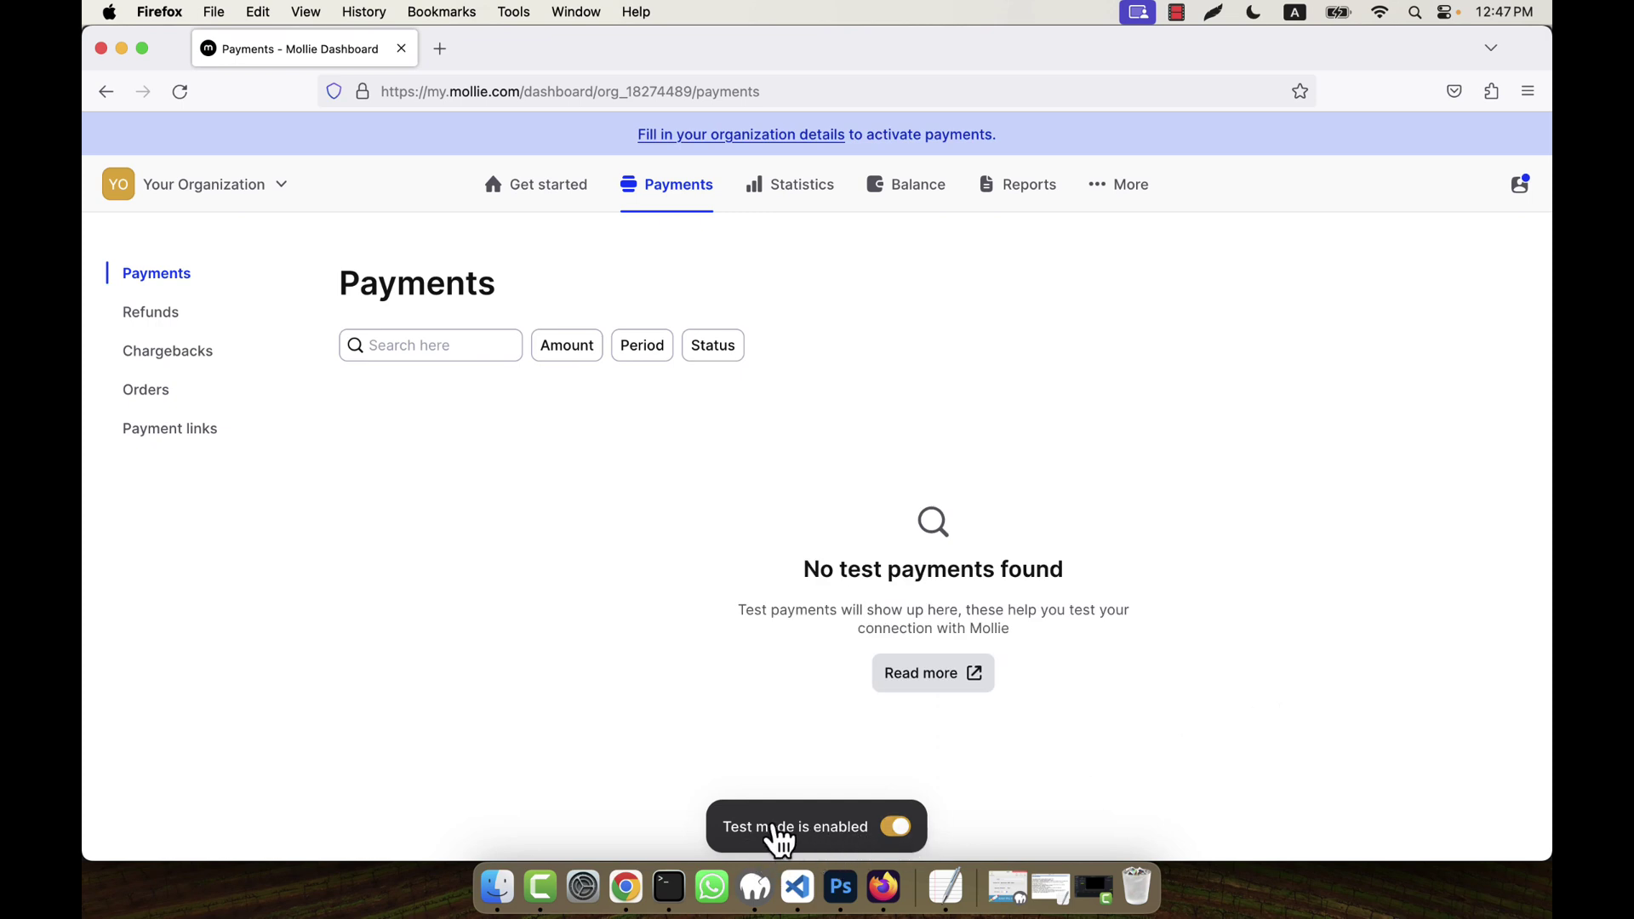
click(1109, 200)
- Choose Developers from the More menu to reopen the API keys page
click(994, 287)
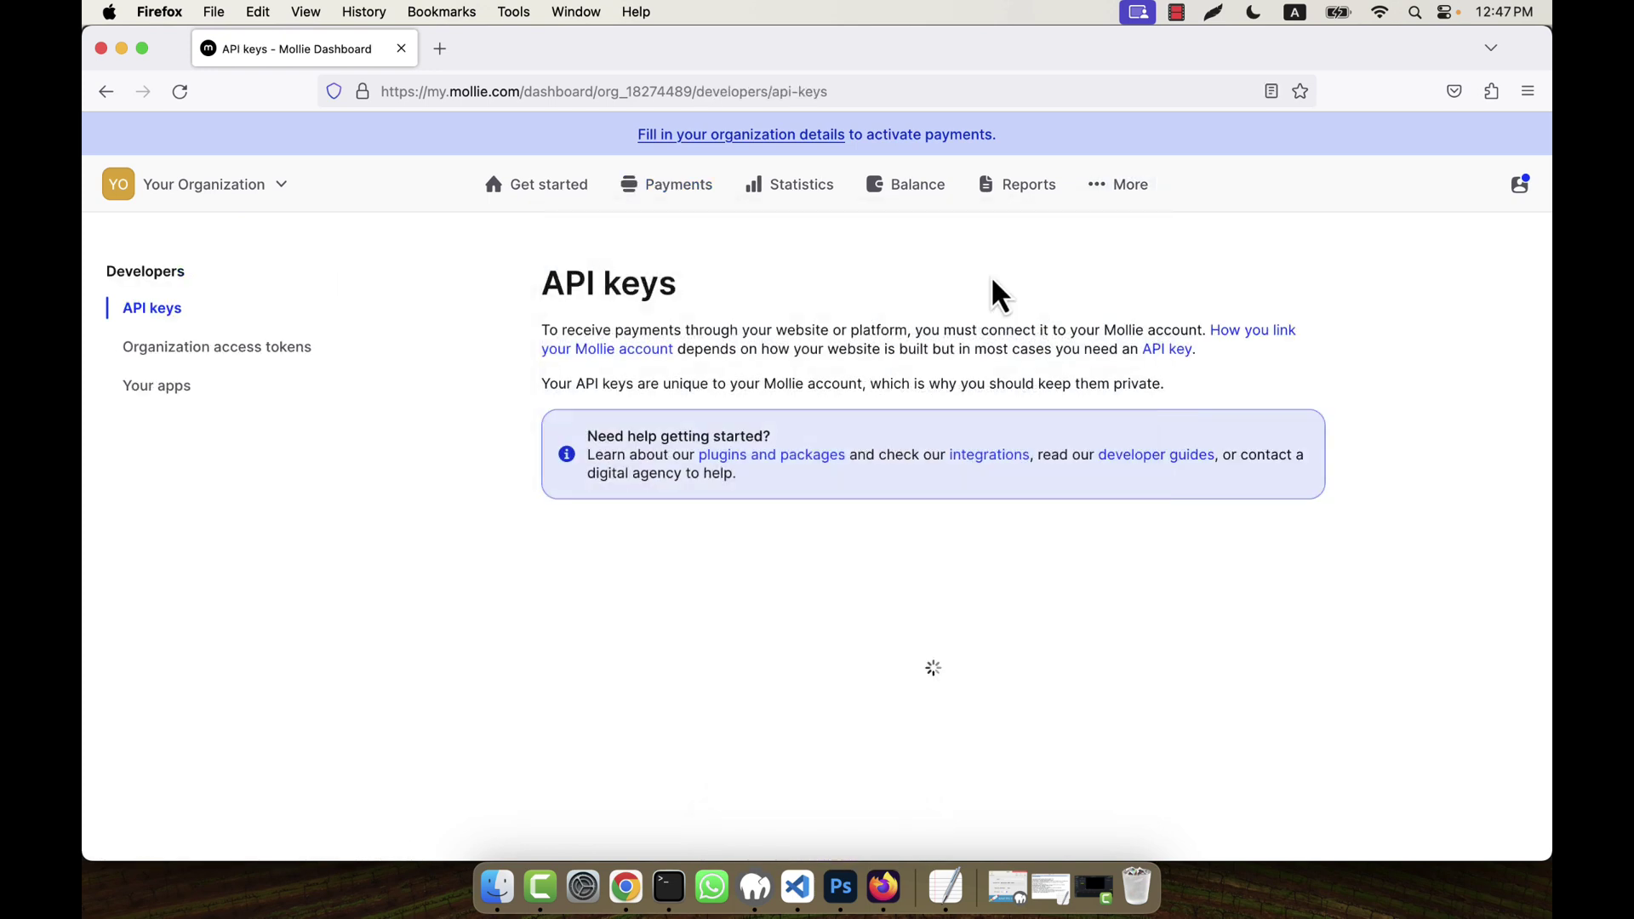